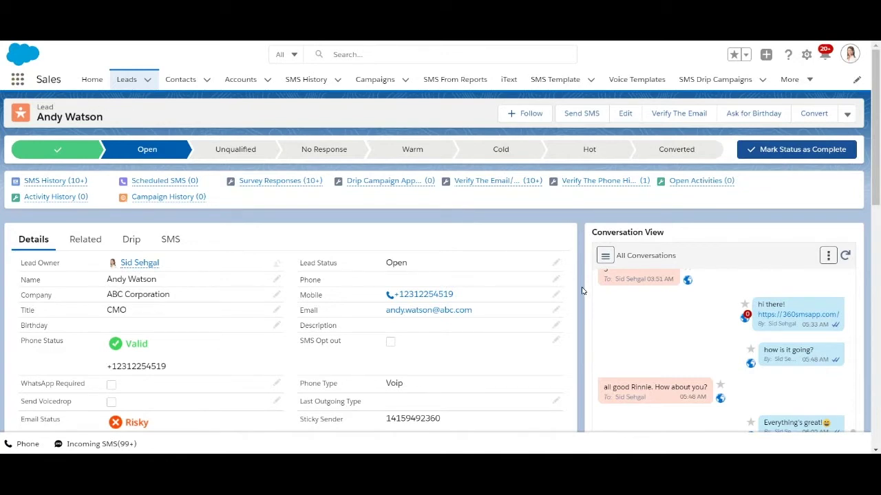
Send the message "Hi there!" to the lead from the record's Conversation View
{"action": "scroll", "coordinate": [581, 290], "scroll_direction": "down", "scroll_amount": 2}
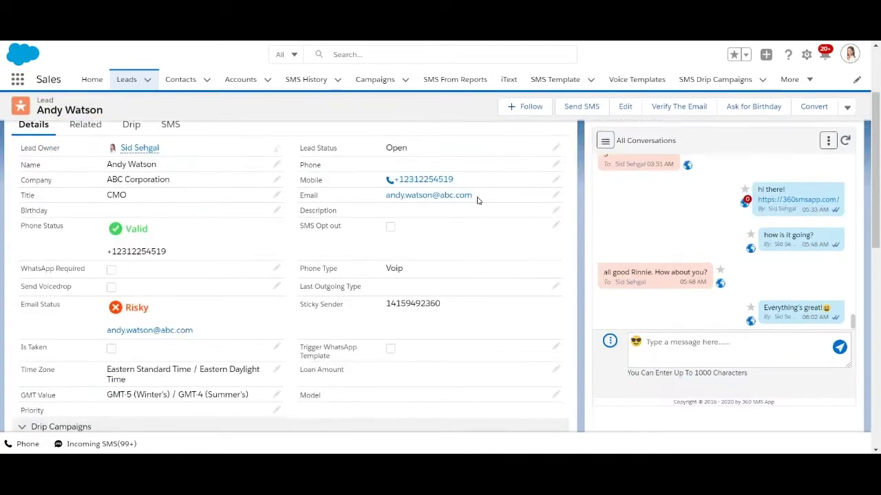
{"action": "scroll", "coordinate": [490, 242], "scroll_direction": "up", "scroll_amount": 1}
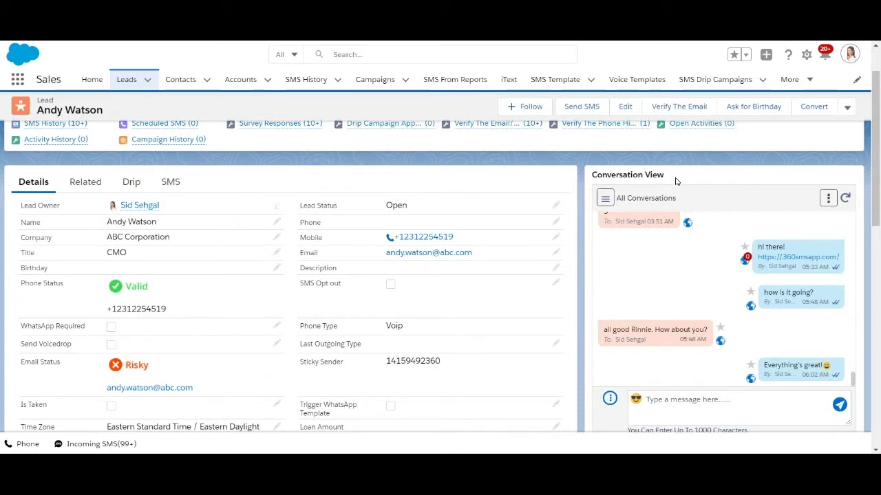
{"action": "scroll", "coordinate": [627, 248], "scroll_direction": "down", "scroll_amount": 1}
{"action": "left_click", "coordinate": [665, 349]}
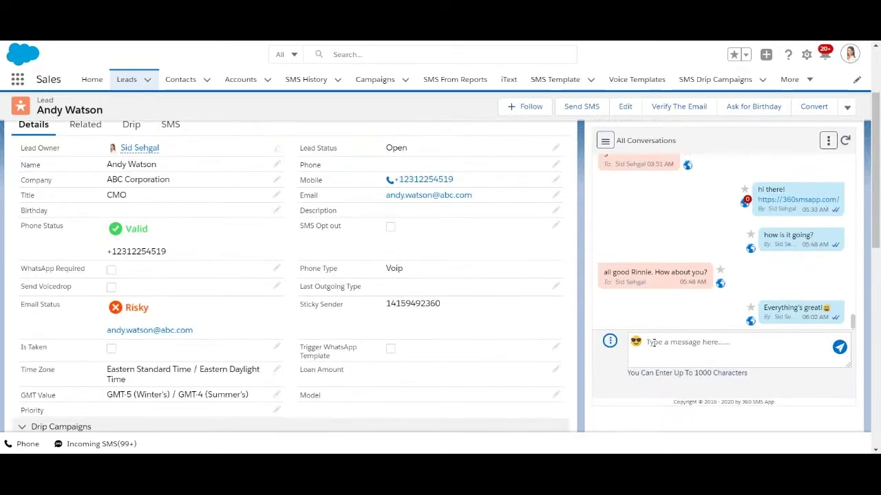
{"action": "type", "text": "Hi there!"}
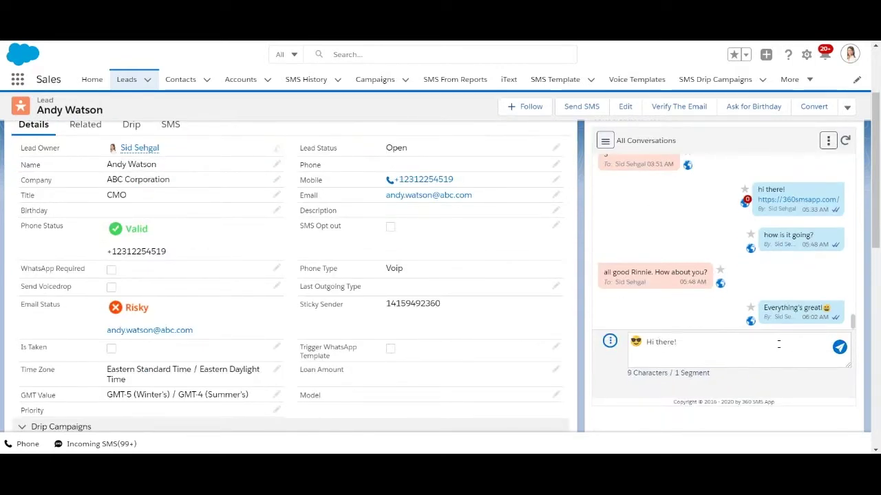
{"action": "left_click", "coordinate": [838, 347]}
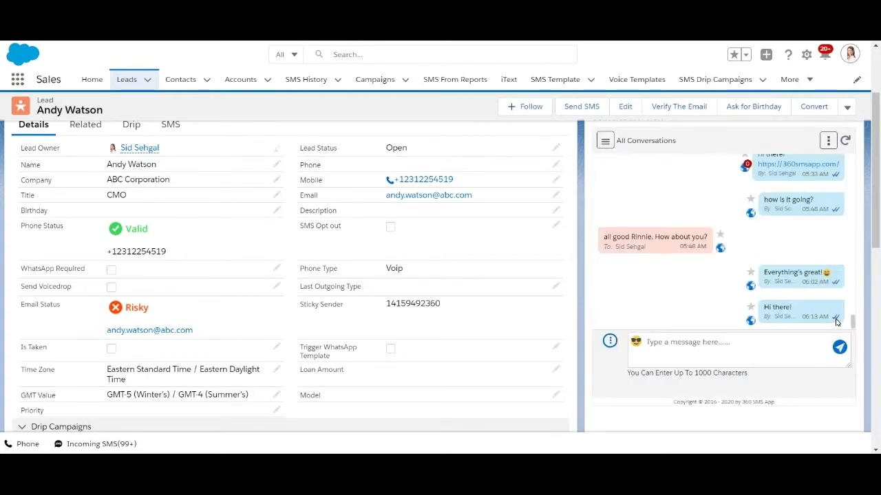
View the conversation's filter and search options, then close them
{"action": "mouse_move", "coordinate": [836, 322]}
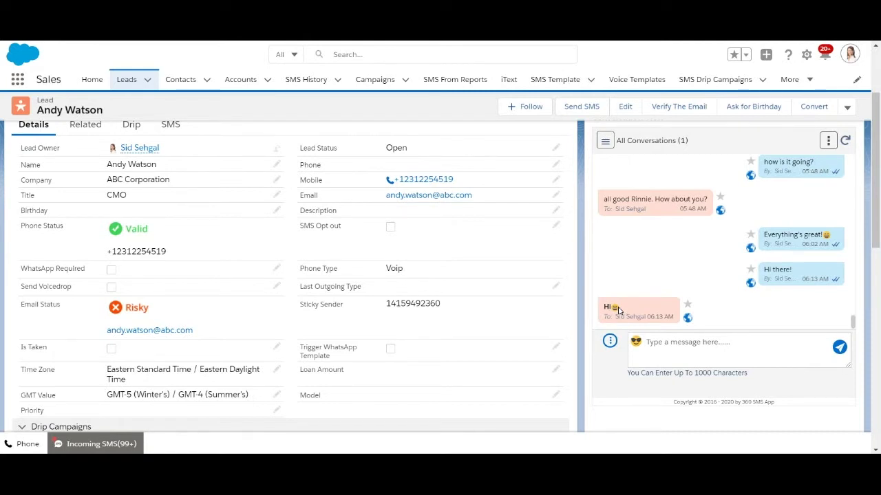
{"action": "left_click", "coordinate": [830, 140]}
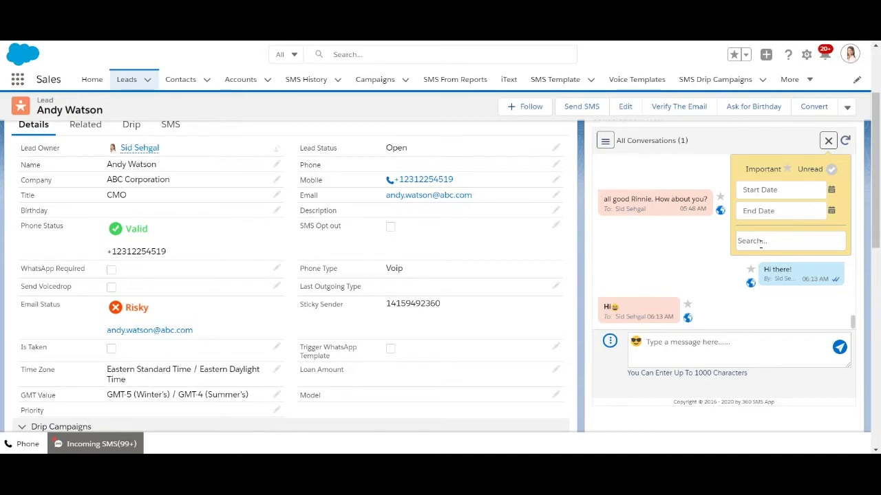
{"action": "left_click", "coordinate": [827, 141]}
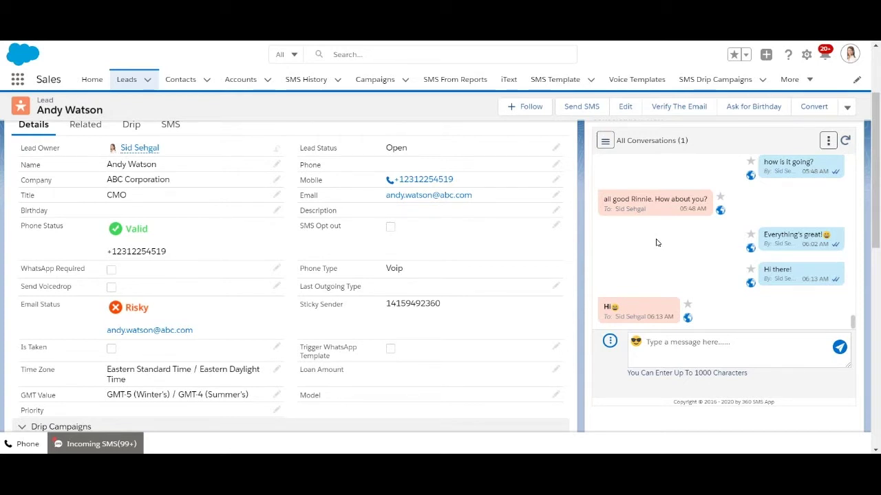
{"action": "left_click", "coordinate": [712, 345]}
{"action": "type", "text": "Hi"}
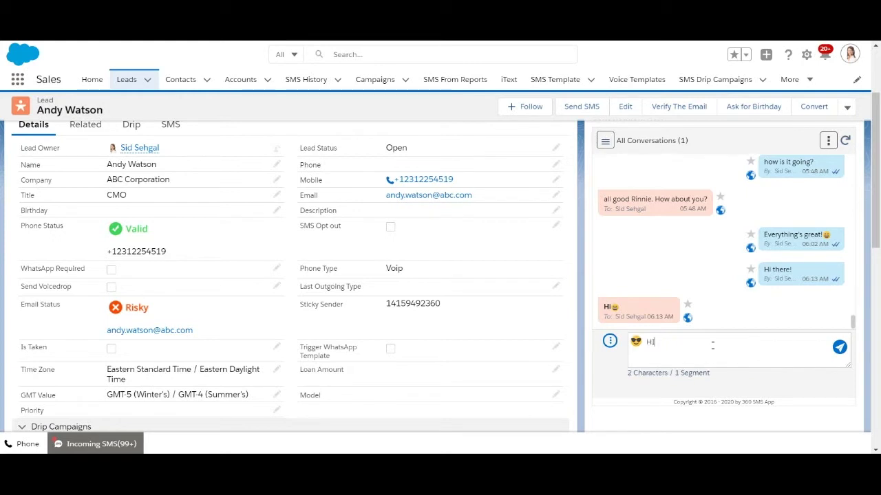
{"action": "key", "text": "BackSpace"}
{"action": "key", "text": "BackSpace"}
{"action": "type", "text": "Check this out :"}
{"action": "type", "text": "Check this out: https://360smsapp.com/"}
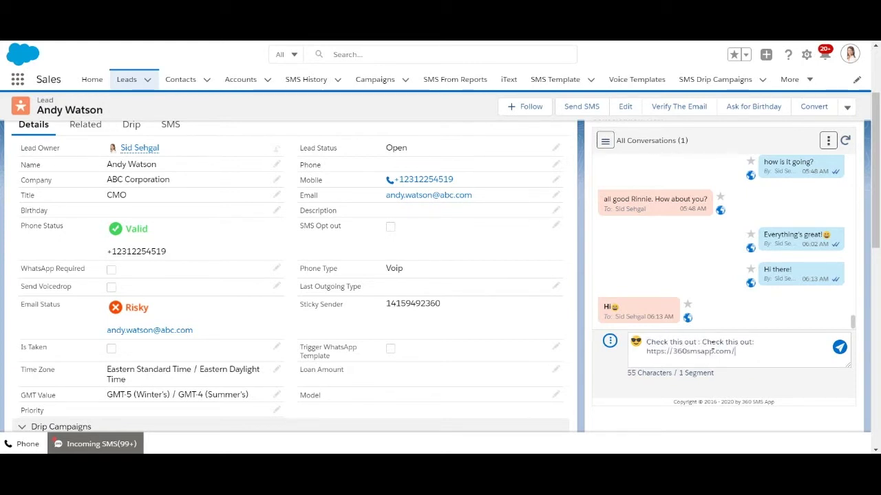
{"action": "left_click_drag", "start_coordinate": [702, 342], "coordinate": [757, 342]}
{"action": "key", "text": "BackSpace"}
{"action": "left_click", "coordinate": [839, 347]}
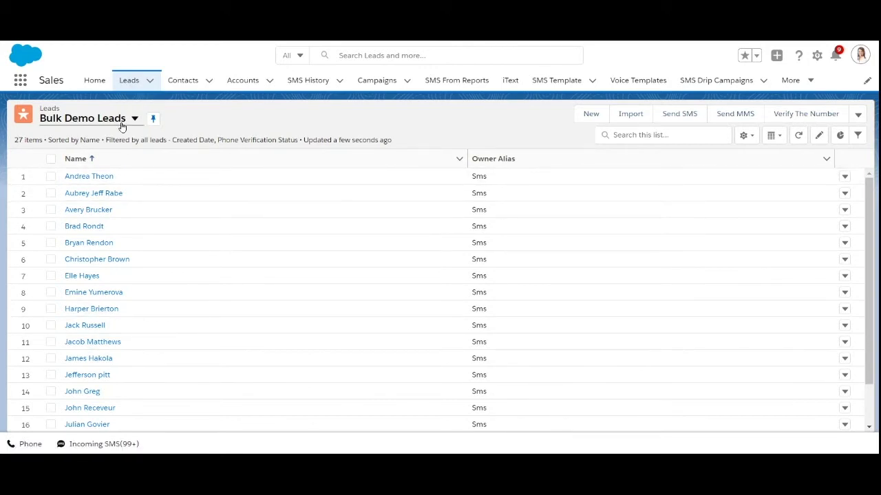
Select all leads in the Bulk Demo Leads list and start a bulk SMS to them
{"action": "left_click", "coordinate": [50, 159]}
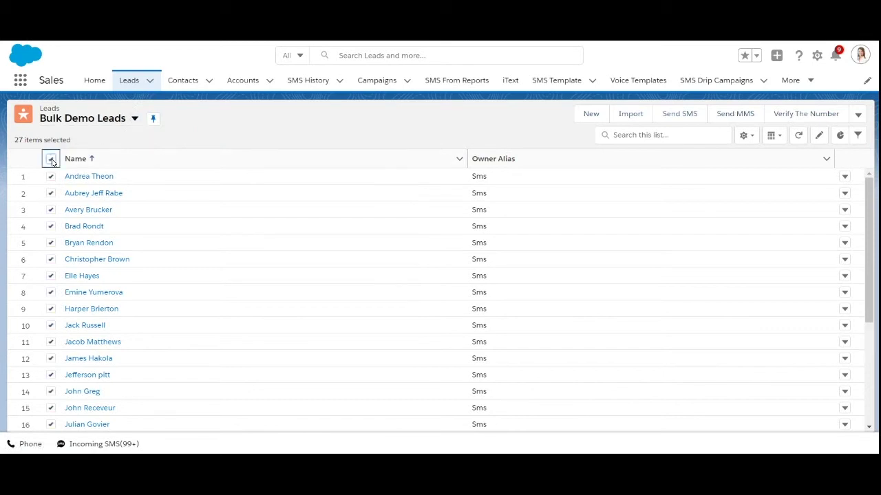
{"action": "left_click", "coordinate": [672, 117]}
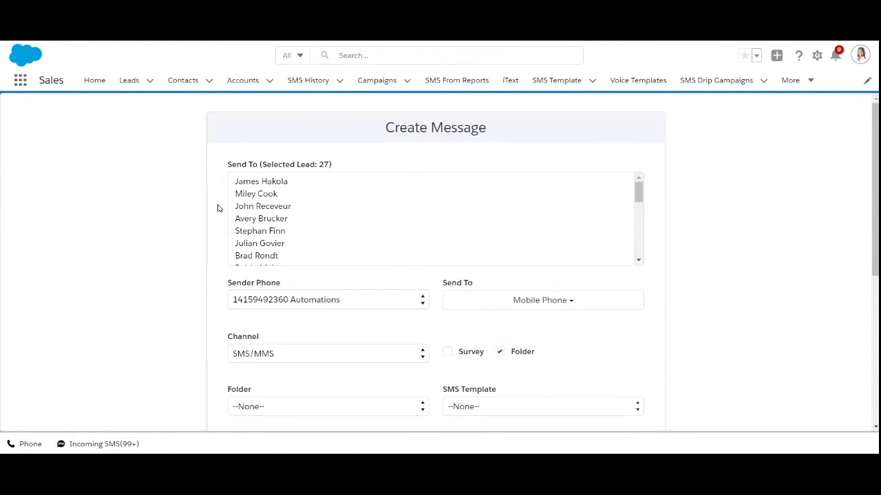
{"action": "scroll", "coordinate": [217, 208], "scroll_direction": "down", "scroll_amount": 2}
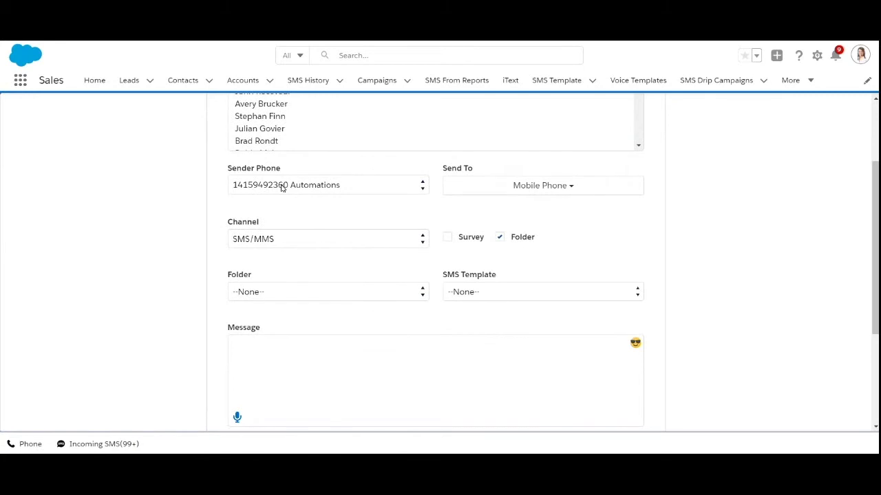
Review the Send To number types and the available channels for the bulk message
{"action": "left_click", "coordinate": [478, 190]}
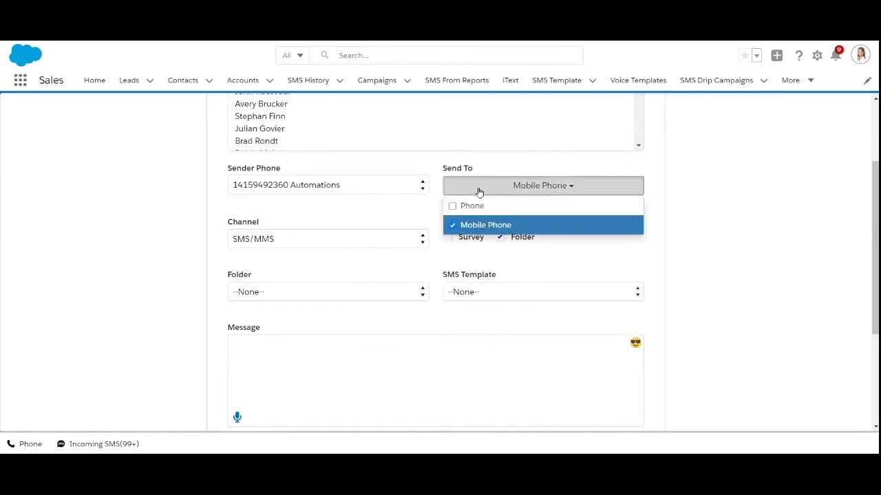
{"action": "left_click", "coordinate": [466, 206]}
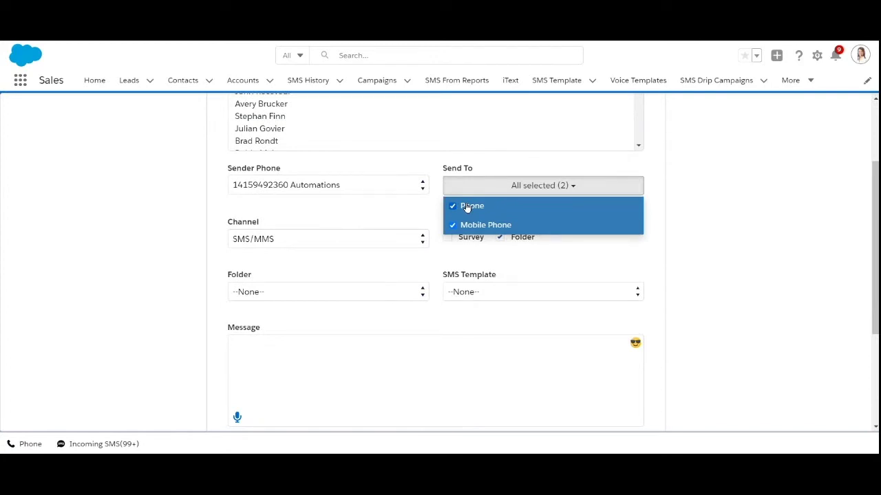
{"action": "left_click", "coordinate": [466, 207]}
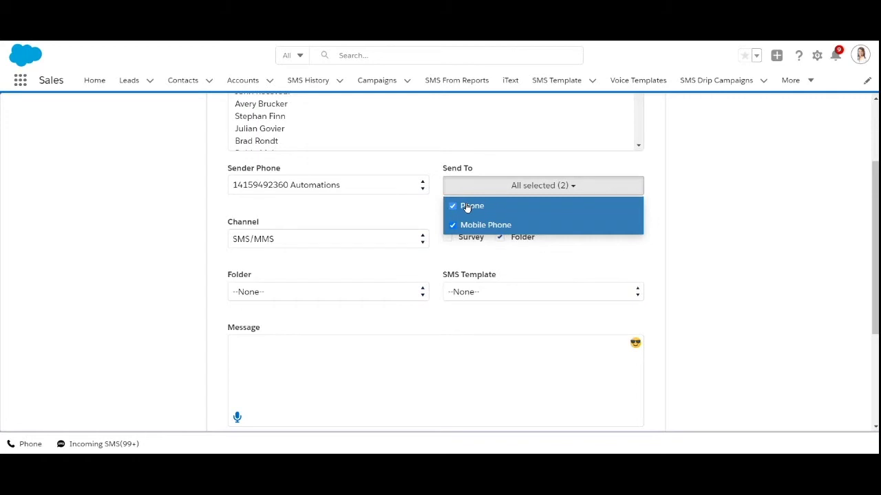
{"action": "left_click", "coordinate": [320, 238]}
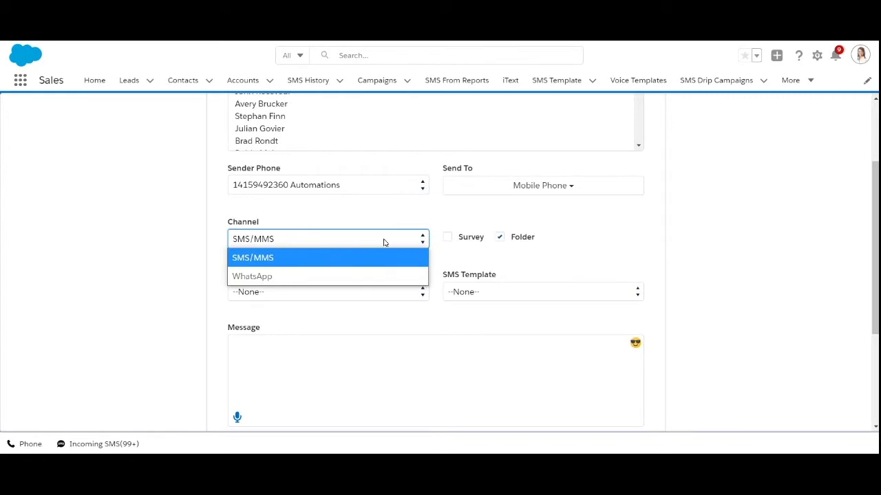
{"action": "left_click", "coordinate": [451, 223]}
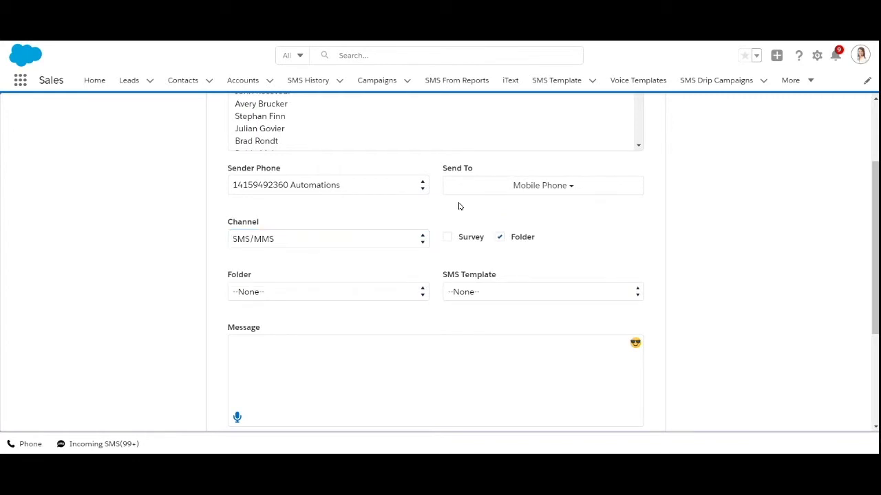
Apply the Good Morning SMS template and replace its message text with "Hi there!"
{"action": "scroll", "coordinate": [460, 217], "scroll_direction": "down", "scroll_amount": 1}
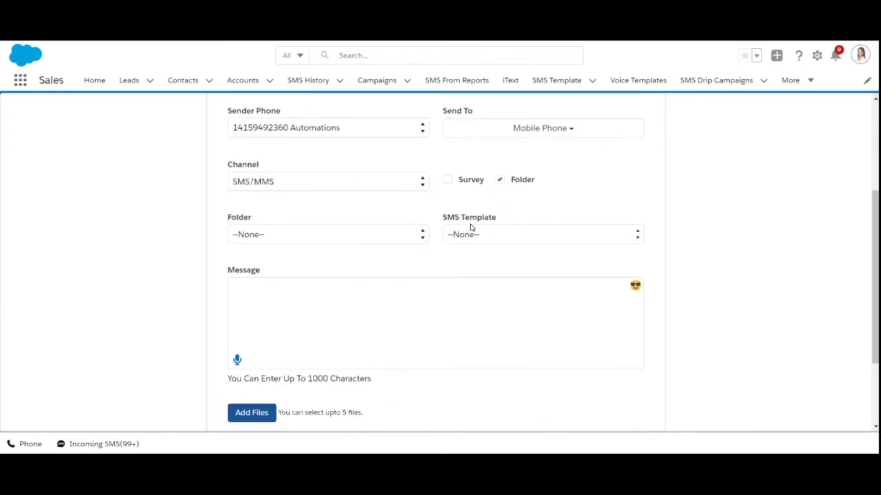
{"action": "left_click", "coordinate": [470, 232]}
{"action": "left_click", "coordinate": [519, 108]}
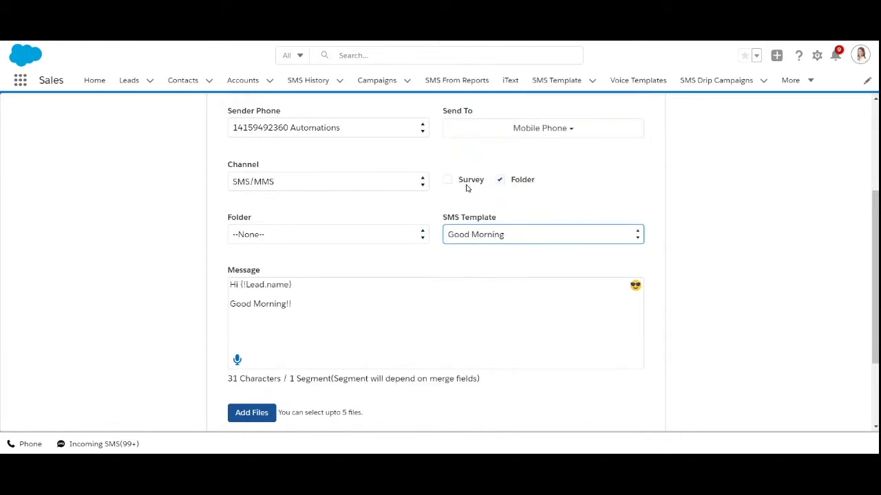
{"action": "left_click_drag", "start_coordinate": [330, 309], "coordinate": [225, 275]}
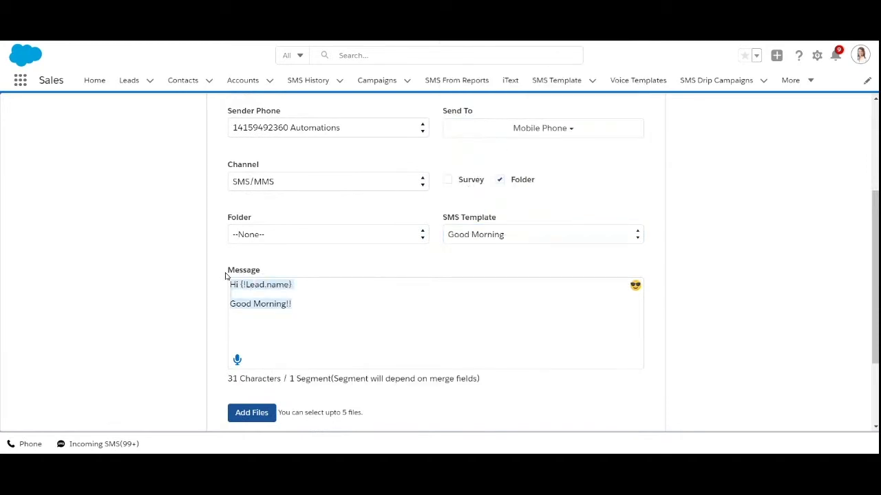
{"action": "key", "text": "BackSpace"}
{"action": "type", "text": "Hi there!"}
Turn on scheduling for the bulk message and set it to Schedule Monthly
{"action": "scroll", "coordinate": [225, 276], "scroll_direction": "down", "scroll_amount": 1}
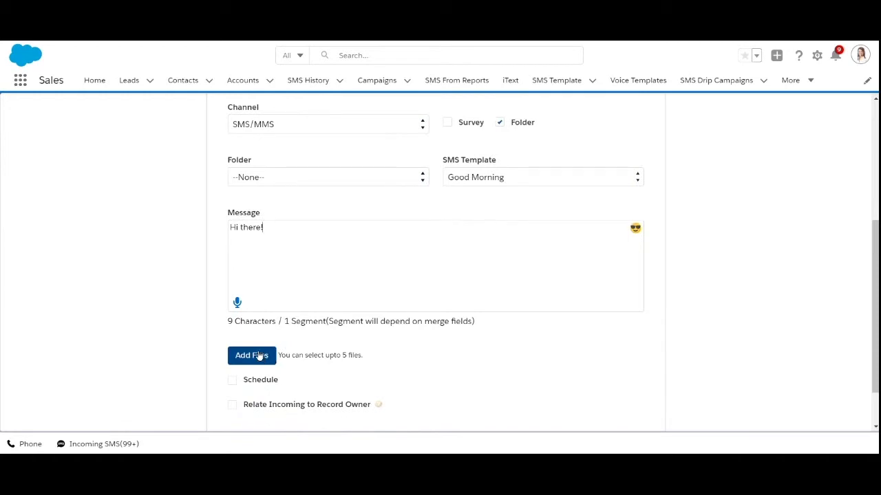
{"action": "scroll", "coordinate": [316, 303], "scroll_direction": "down", "scroll_amount": 1}
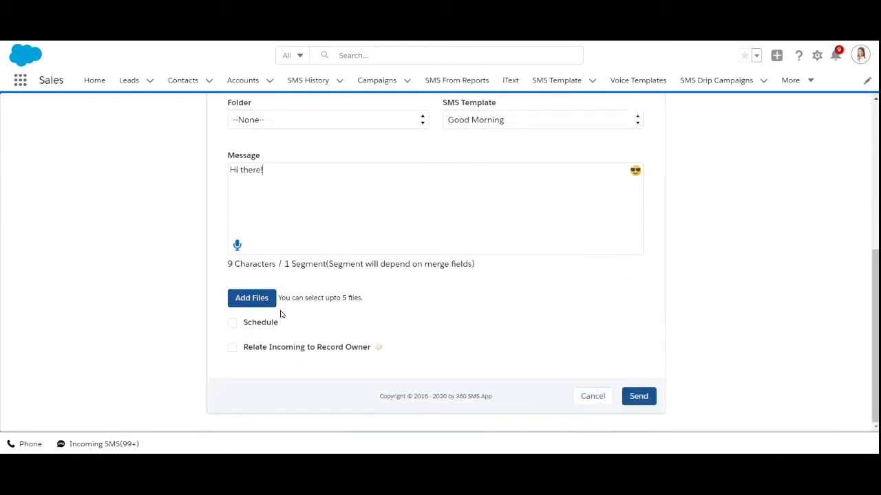
{"action": "left_click", "coordinate": [232, 325]}
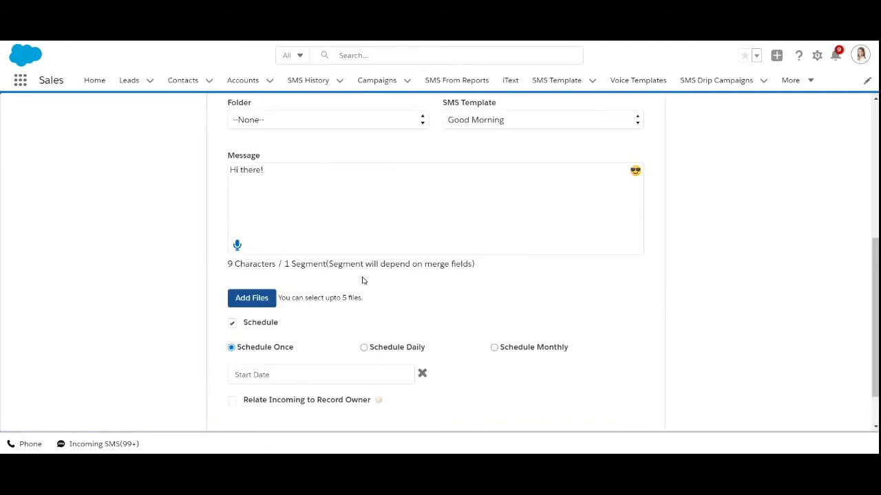
{"action": "scroll", "coordinate": [558, 245], "scroll_direction": "down", "scroll_amount": 1}
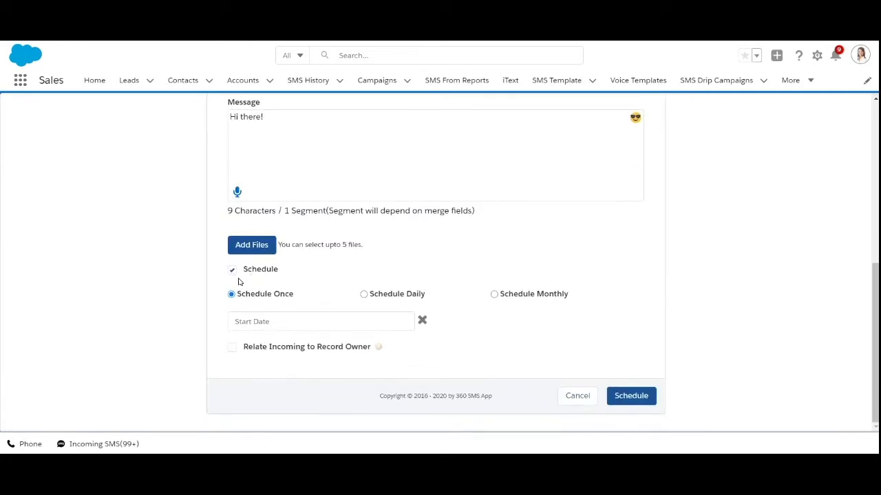
{"action": "left_click", "coordinate": [493, 293]}
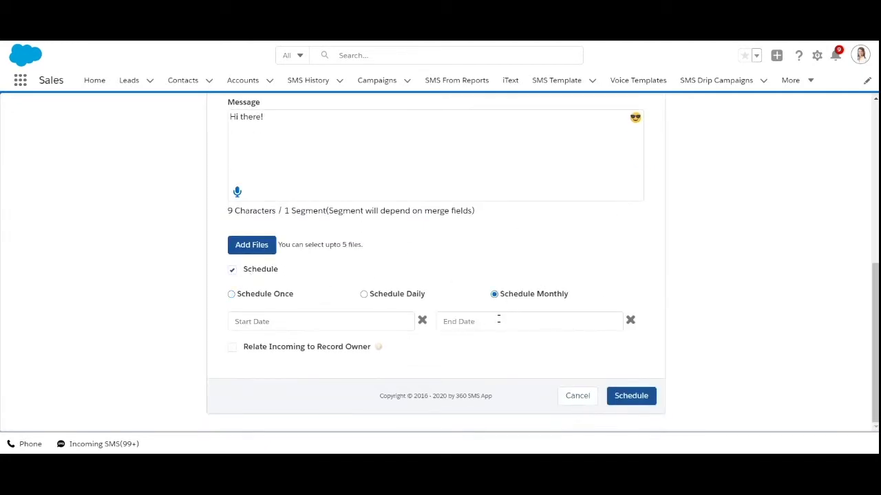
{"action": "left_click", "coordinate": [371, 321]}
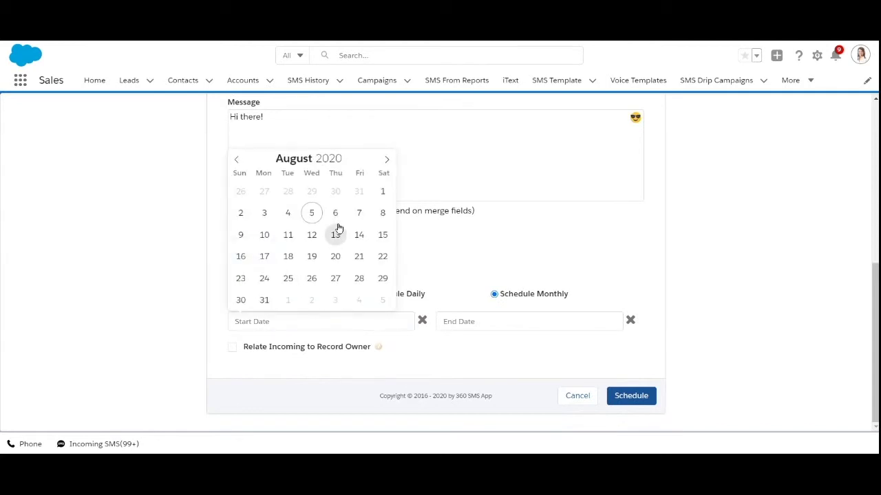
{"action": "left_click", "coordinate": [335, 215]}
{"action": "left_click", "coordinate": [381, 300]}
{"action": "left_click", "coordinate": [380, 300]}
{"action": "left_click", "coordinate": [527, 320]}
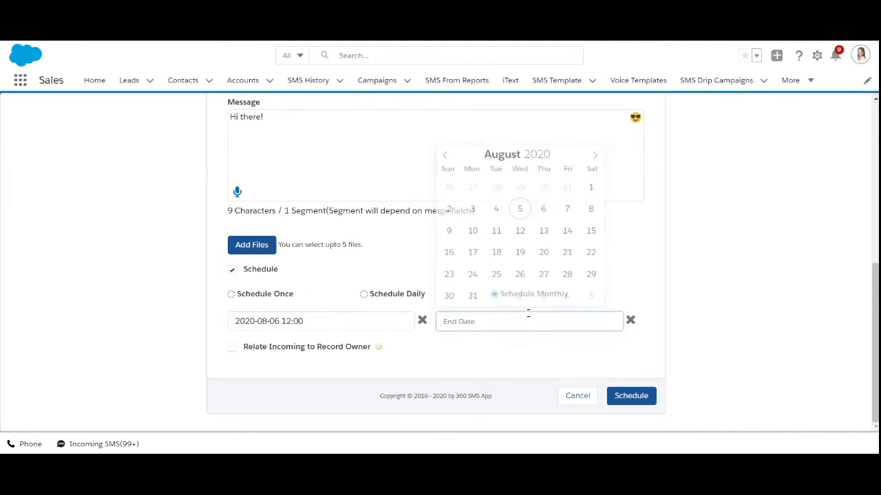
{"action": "left_click", "coordinate": [595, 159]}
{"action": "left_click", "coordinate": [595, 159]}
{"action": "left_click", "coordinate": [595, 159]}
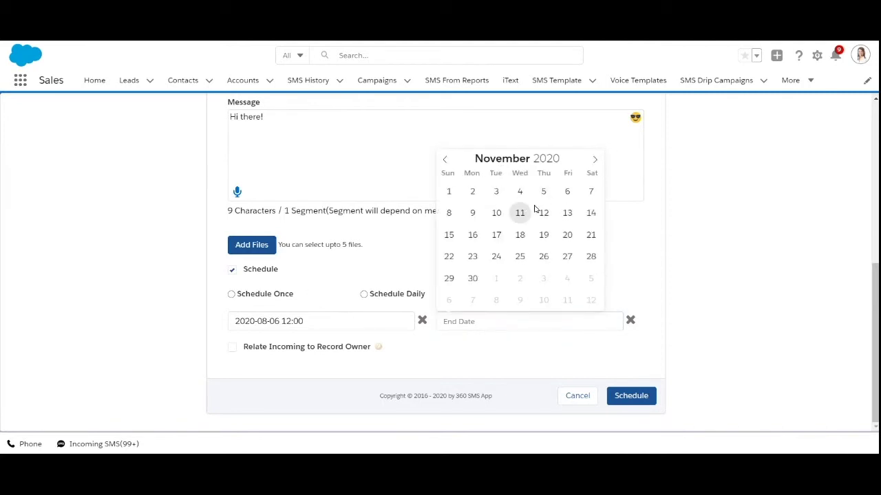
{"action": "left_click", "coordinate": [544, 213]}
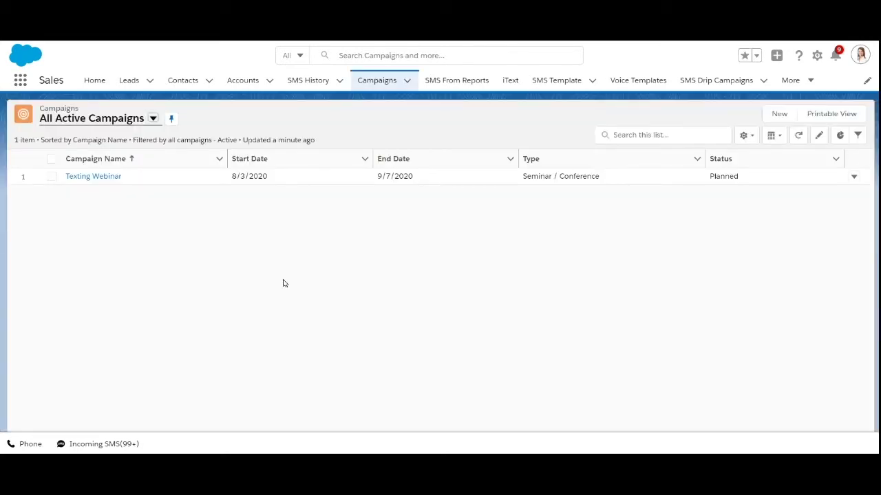
Open the Texting Webinar campaign and start an SMS from its record
{"action": "left_click", "coordinate": [96, 177]}
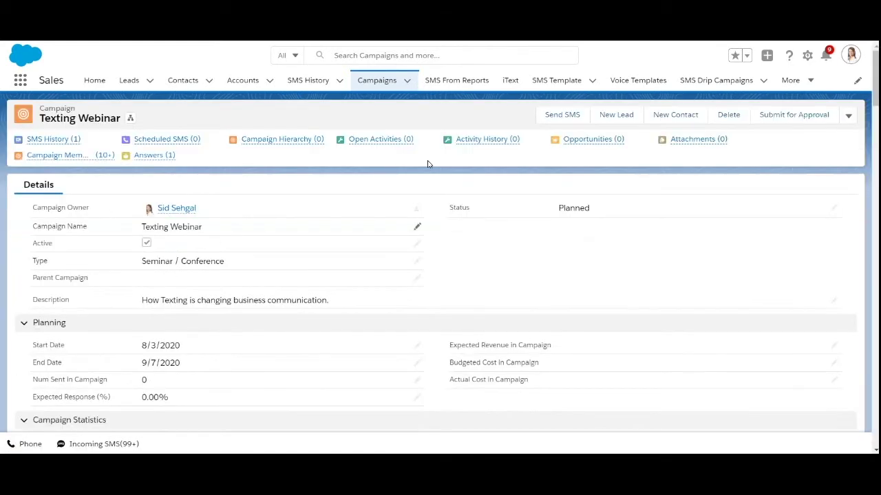
{"action": "left_click", "coordinate": [555, 121]}
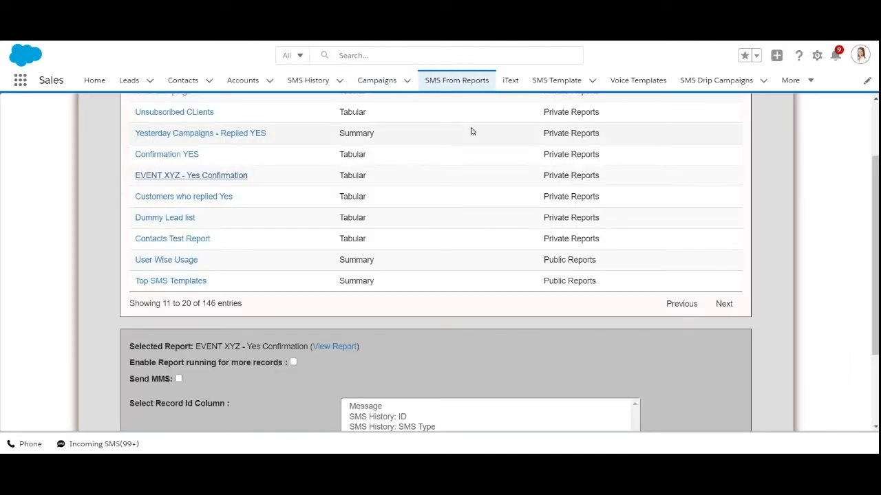
{"action": "scroll", "coordinate": [471, 131], "scroll_direction": "up", "scroll_amount": 1}
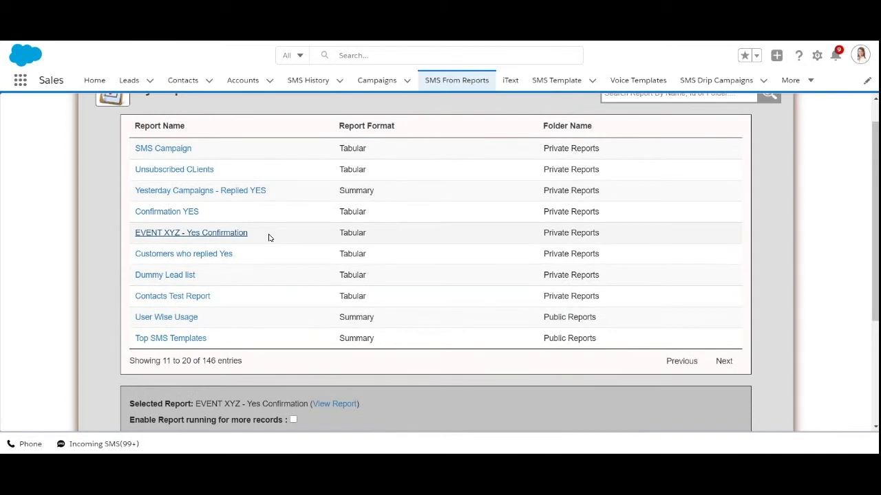
{"action": "scroll", "coordinate": [268, 237], "scroll_direction": "down", "scroll_amount": 1}
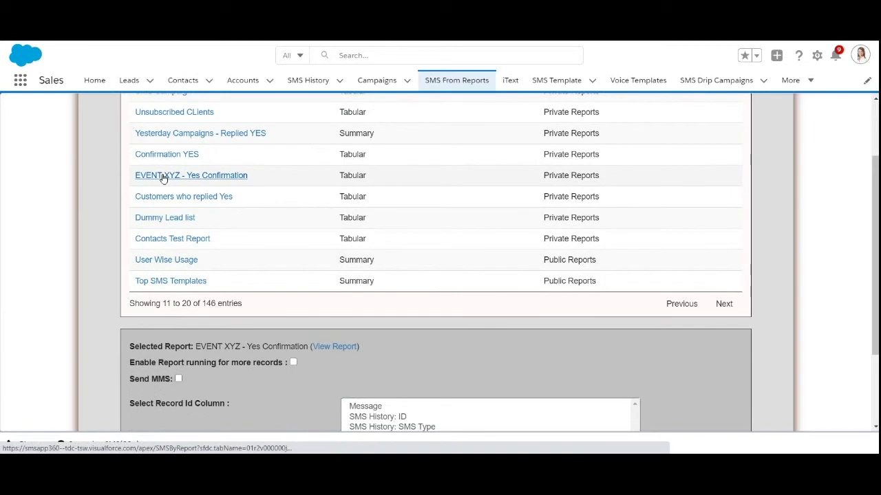
Choose SMS History: ID as the record Id column for the EVENT XYZ - Yes Confirmation report
{"action": "scroll", "coordinate": [292, 244], "scroll_direction": "down", "scroll_amount": 2}
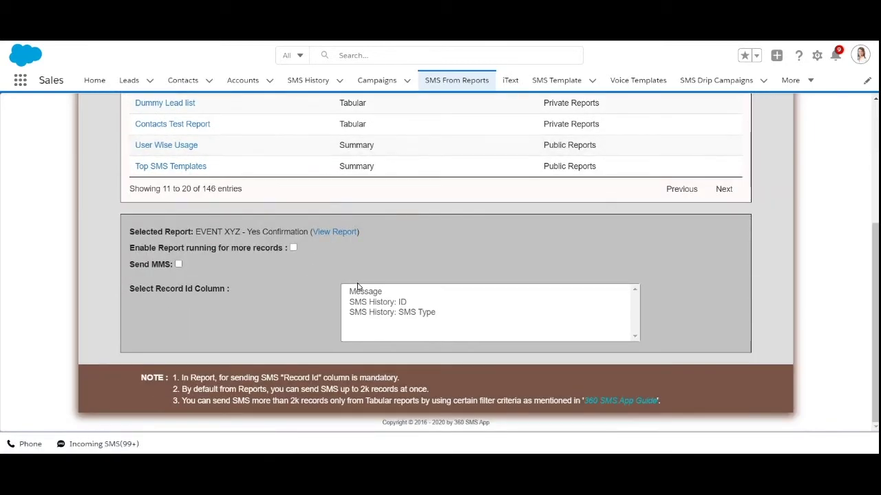
{"action": "left_click", "coordinate": [399, 303]}
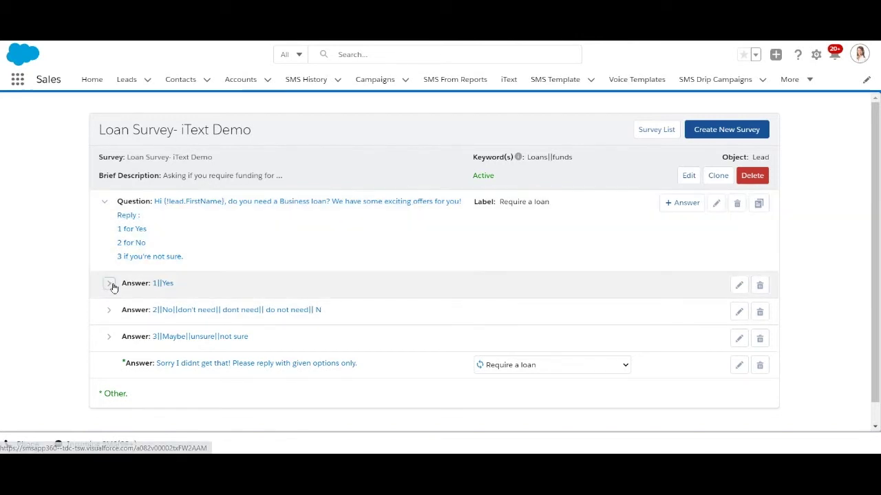
Expand the Loan Survey's Yes answer, its follow-up loan amount question and the less than $50K answer
{"action": "left_click", "coordinate": [108, 287]}
{"action": "scroll", "coordinate": [235, 255], "scroll_direction": "down", "scroll_amount": 1}
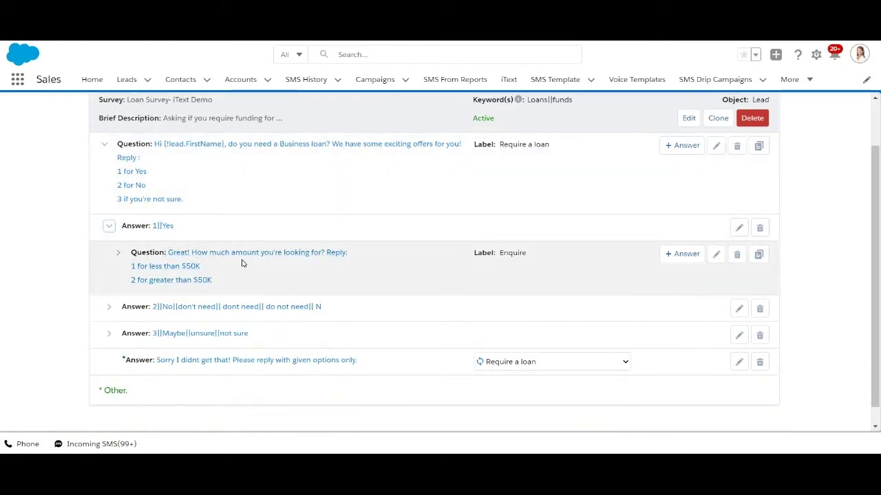
{"action": "left_click", "coordinate": [118, 255]}
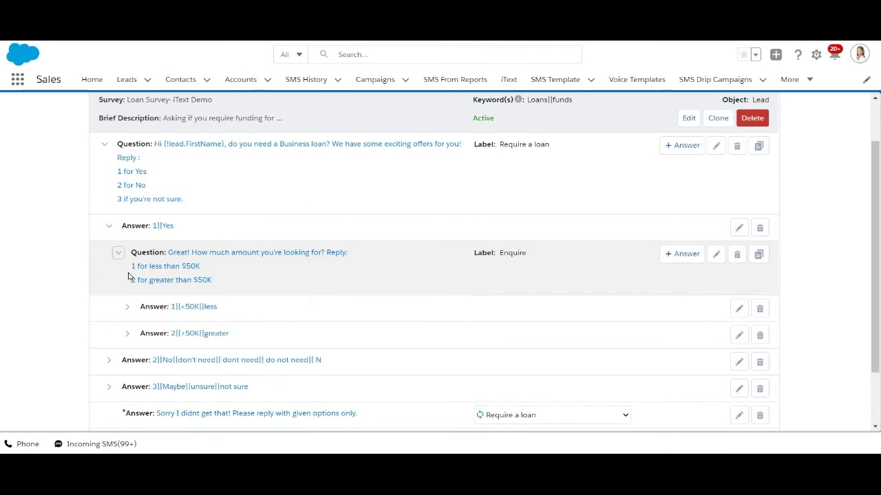
{"action": "left_click", "coordinate": [127, 306]}
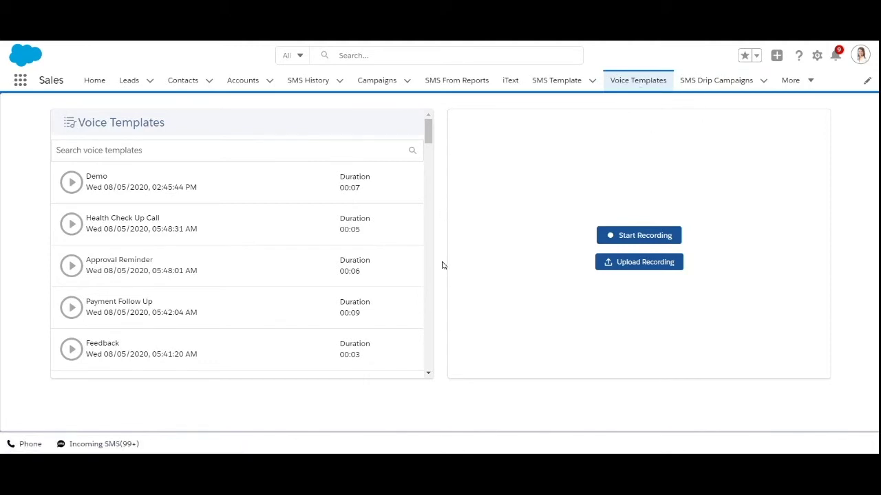
Record a new voice template, enter Demo as its name and cancel saving it
{"action": "scroll", "coordinate": [229, 233], "scroll_direction": "down", "scroll_amount": 5}
{"action": "scroll", "coordinate": [229, 233], "scroll_direction": "up", "scroll_amount": 5}
{"action": "left_click", "coordinate": [619, 236]}
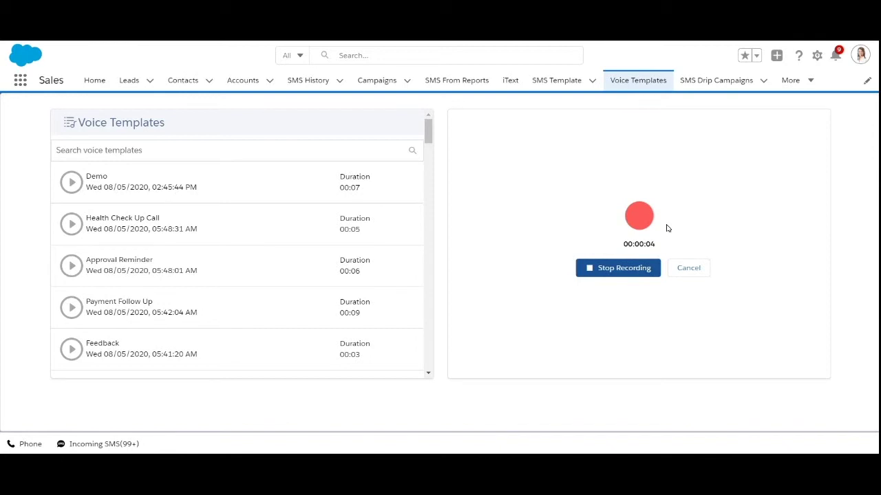
{"action": "left_click", "coordinate": [610, 273]}
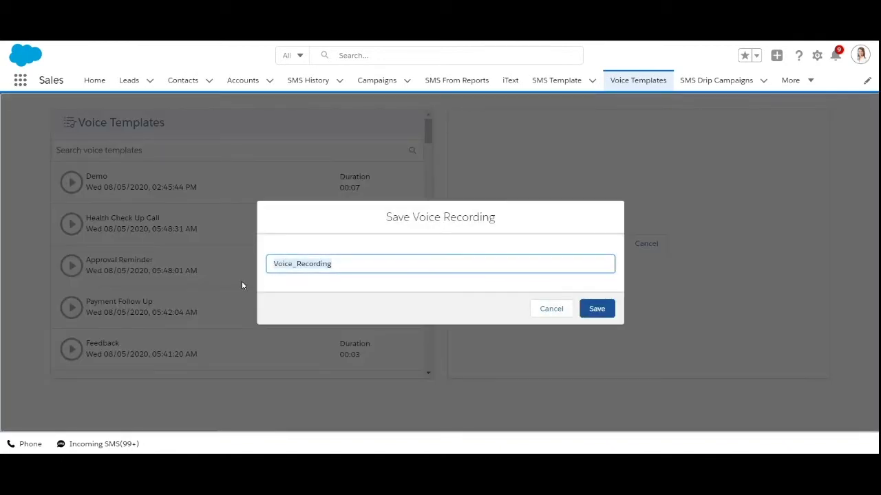
{"action": "type", "text": "Demo"}
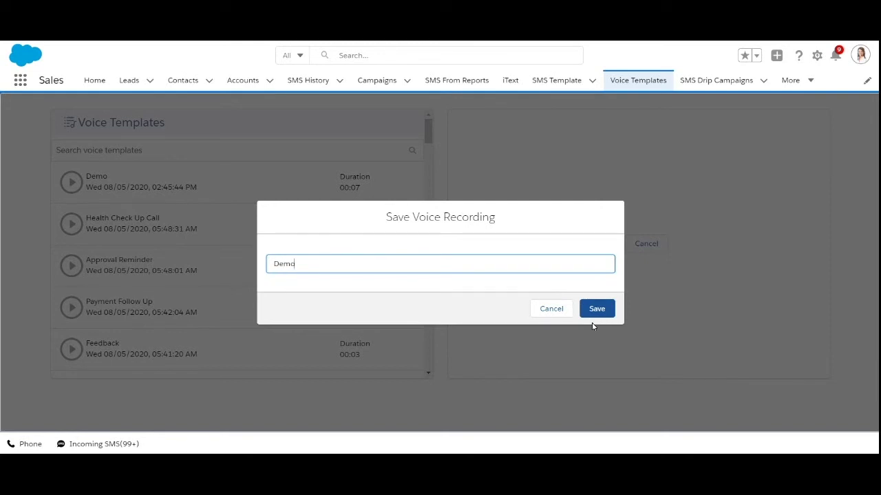
{"action": "left_click", "coordinate": [553, 309]}
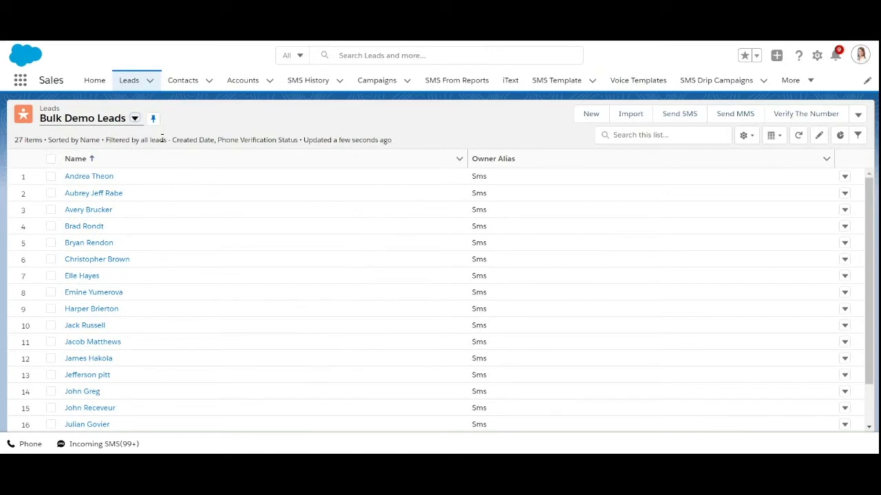
Start a bulk SMS to all leads in the Bulk Demo Leads list and choose the Demo voice template for it
{"action": "left_click", "coordinate": [50, 158]}
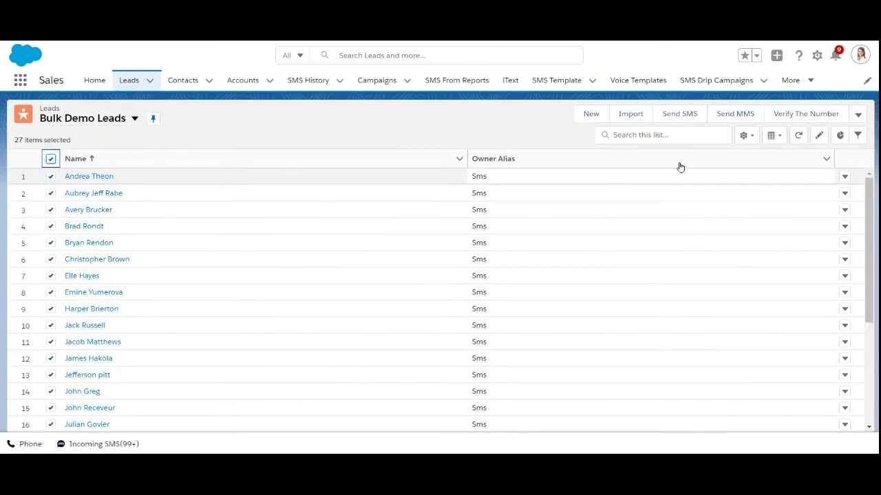
{"action": "left_click", "coordinate": [685, 117]}
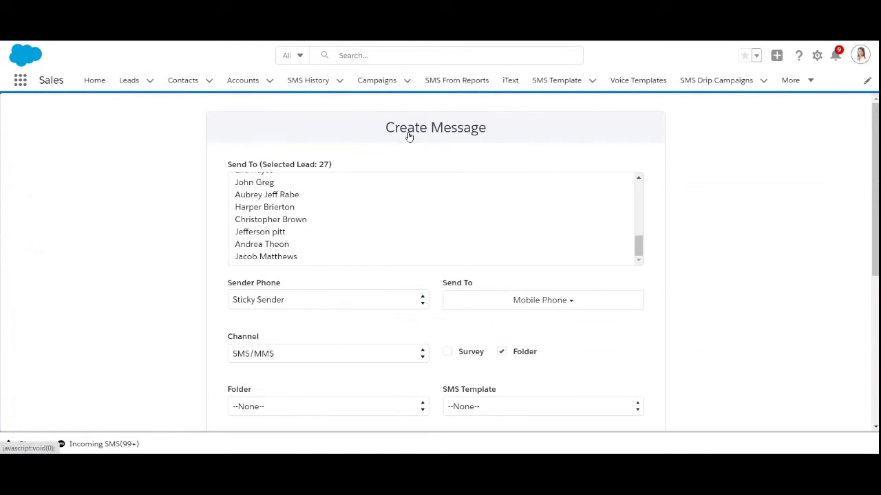
{"action": "scroll", "coordinate": [409, 137], "scroll_direction": "down", "scroll_amount": 5}
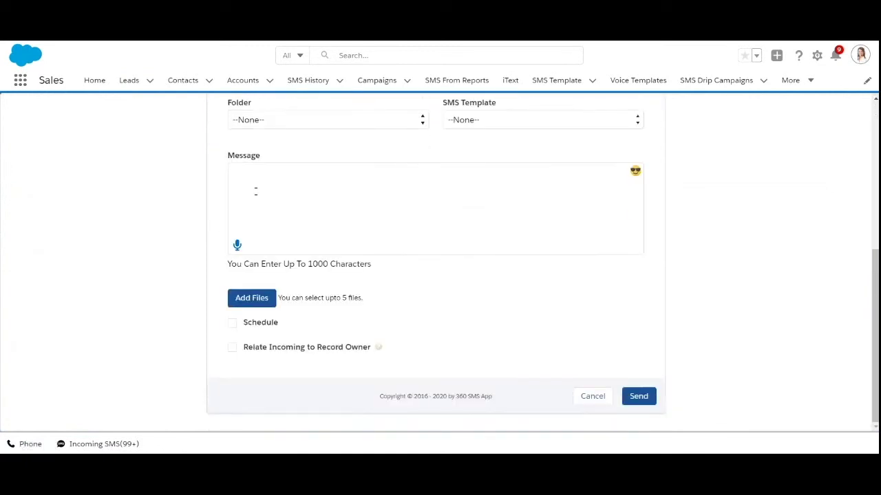
{"action": "left_click", "coordinate": [238, 247]}
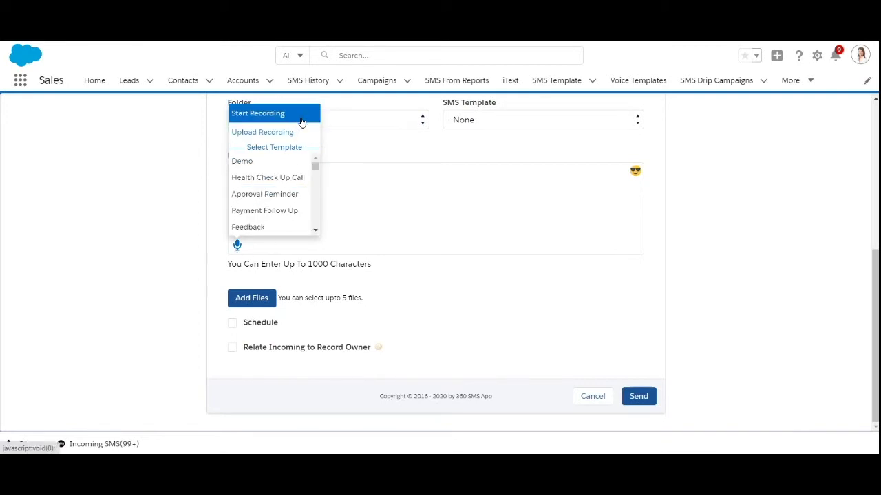
{"action": "left_click", "coordinate": [296, 159]}
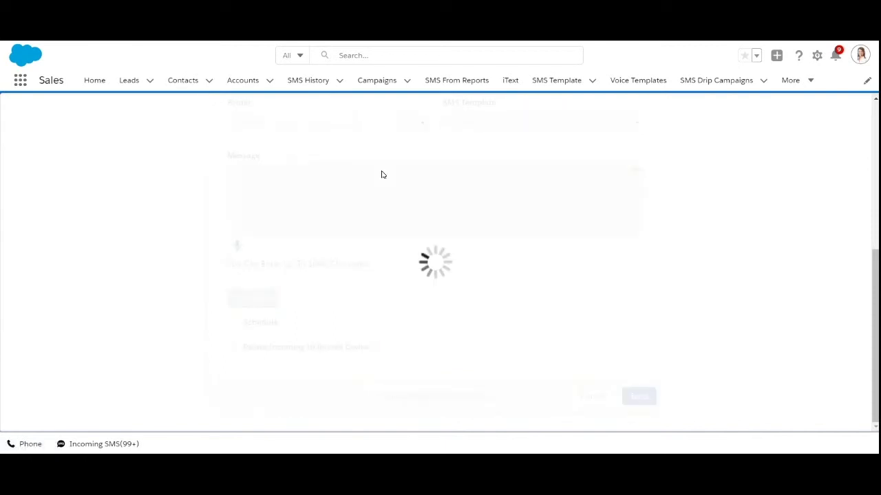
{"action": "left_click", "coordinate": [480, 272]}
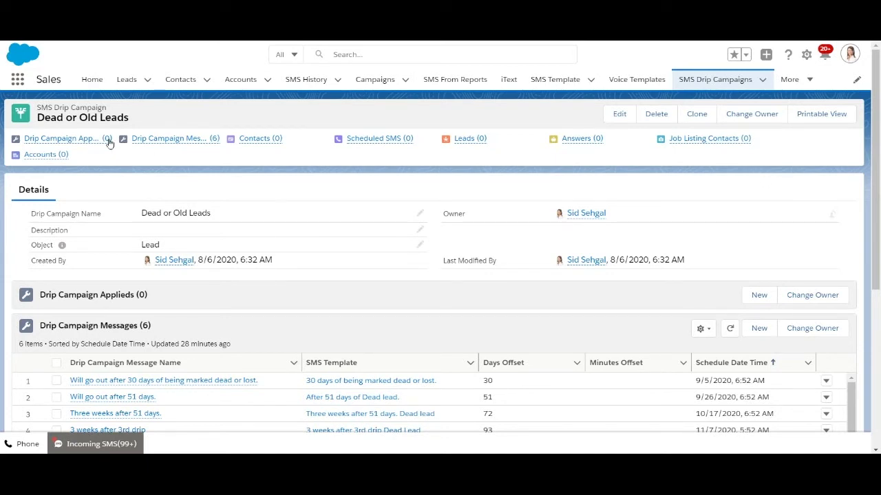
Edit the lead record in the 360 SMS App and choose Dead as its Lead Status
{"action": "scroll", "coordinate": [108, 285], "scroll_direction": "down", "scroll_amount": 3}
{"action": "scroll", "coordinate": [171, 210], "scroll_direction": "up", "scroll_amount": 3}
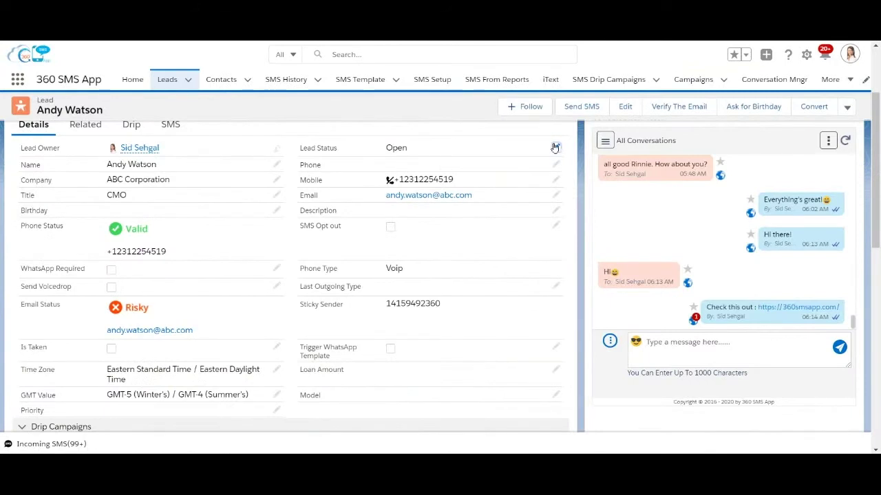
{"action": "left_click", "coordinate": [556, 146]}
{"action": "left_click", "coordinate": [413, 161]}
{"action": "scroll", "coordinate": [430, 303], "scroll_direction": "down", "scroll_amount": 1}
{"action": "left_click", "coordinate": [428, 315]}
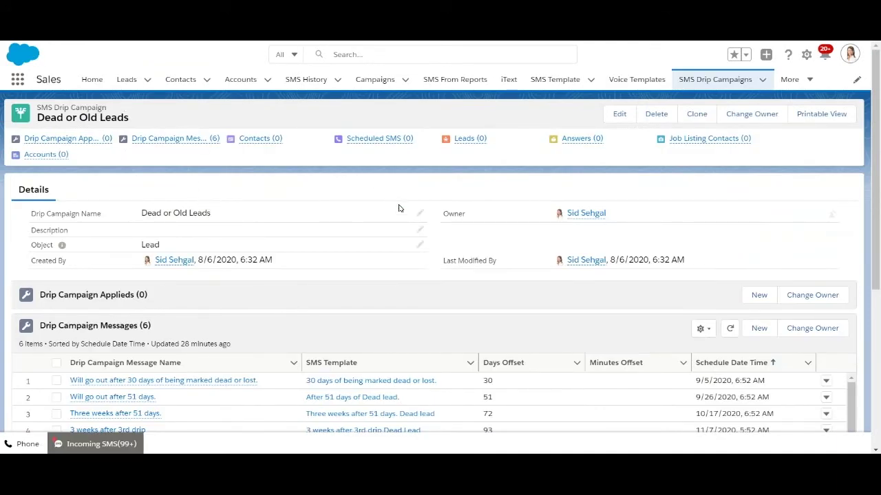
Review the message schedule of the Dead or Old Leads drip campaign and cancel the lead's status edit
{"action": "scroll", "coordinate": [398, 208], "scroll_direction": "down", "scroll_amount": 2}
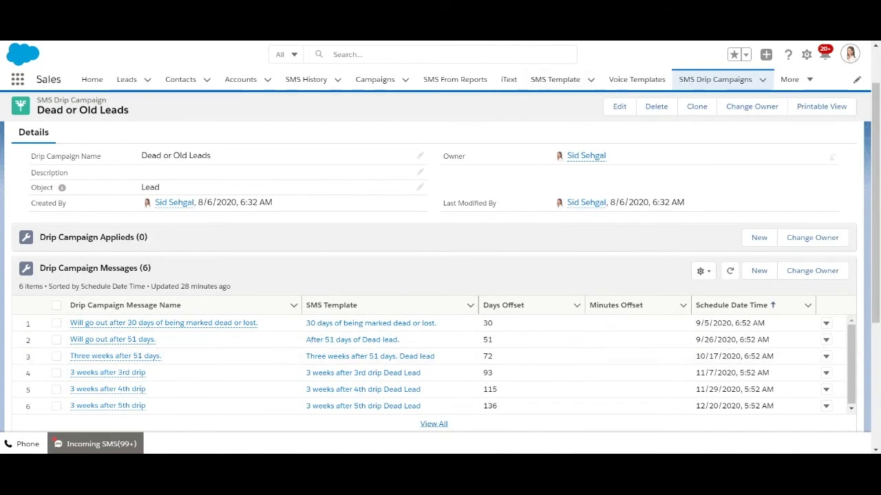
{"action": "scroll", "coordinate": [440, 282], "scroll_direction": "down", "scroll_amount": 2}
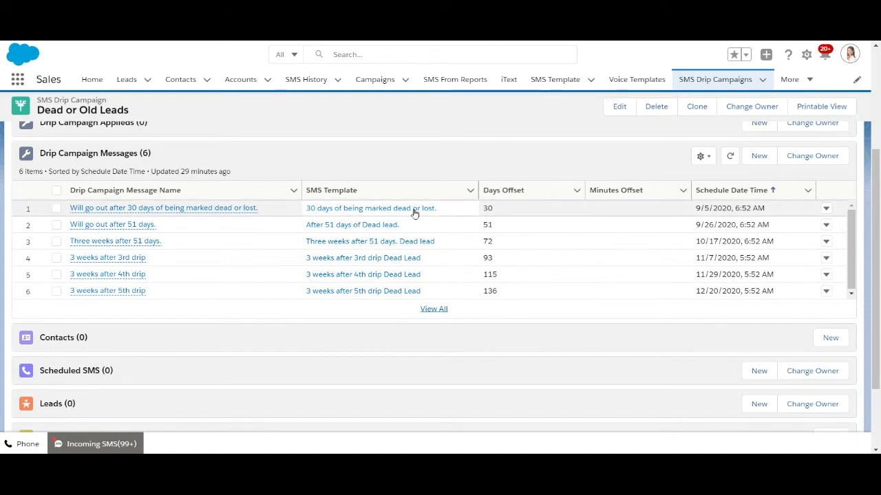
{"action": "mouse_move", "coordinate": [202, 212]}
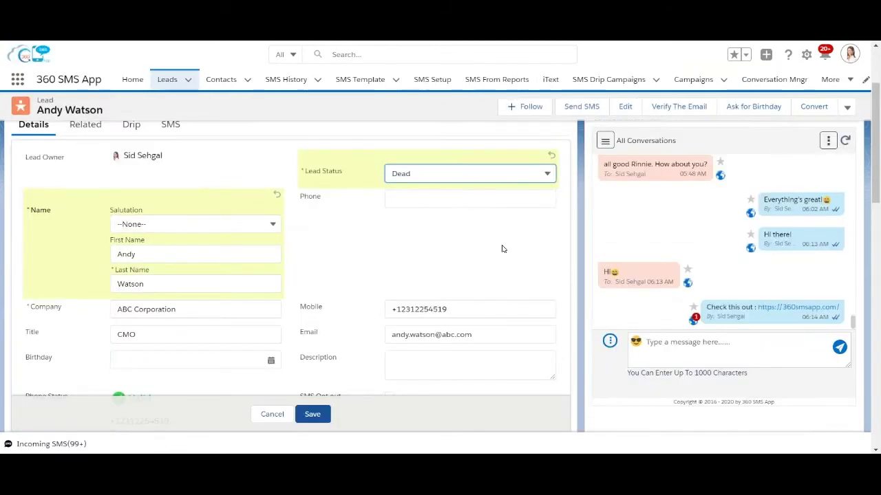
{"action": "left_click", "coordinate": [272, 414]}
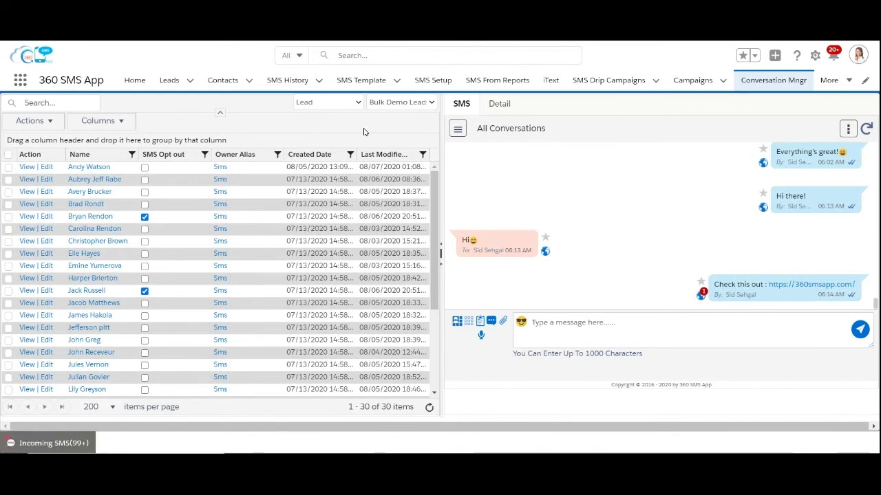
Check which objects and lead list views the conversation manager grid can display
{"action": "left_click", "coordinate": [336, 107]}
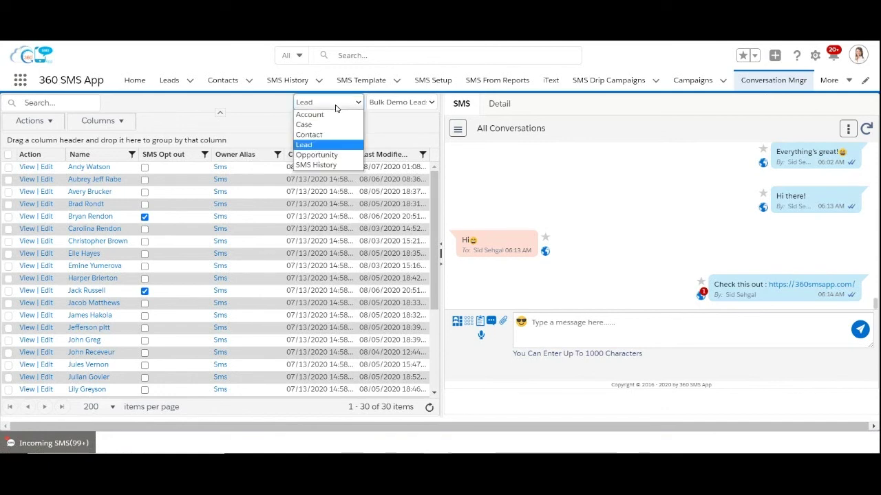
{"action": "left_click", "coordinate": [265, 136]}
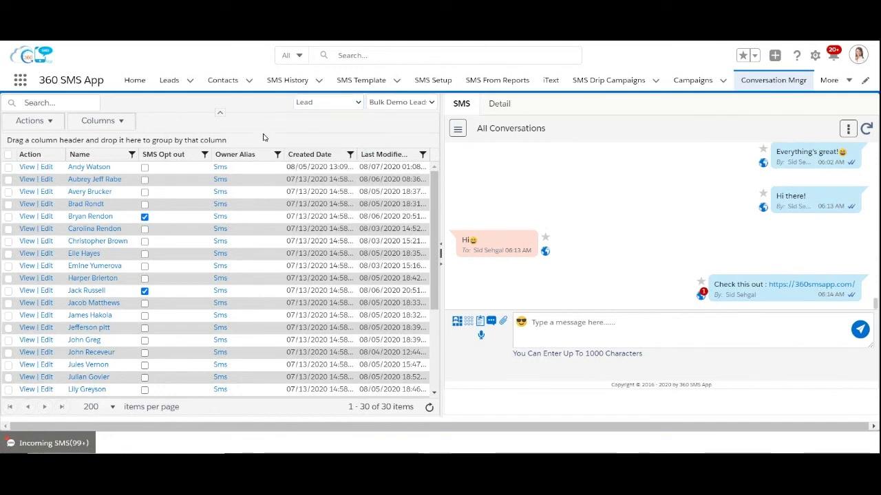
{"action": "left_click", "coordinate": [390, 104]}
{"action": "left_click", "coordinate": [390, 105]}
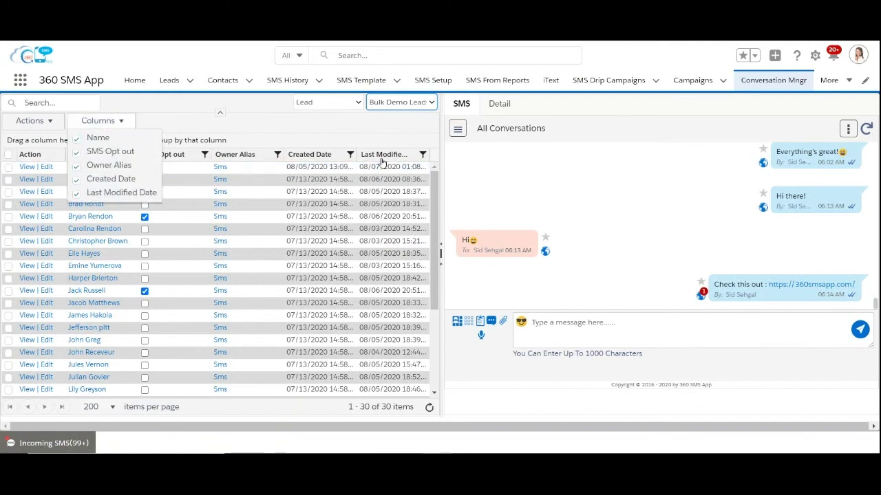
Hide the Last Modified Date column and group the leads by SMS Opt out in descending order
{"action": "mouse_move", "coordinate": [121, 124]}
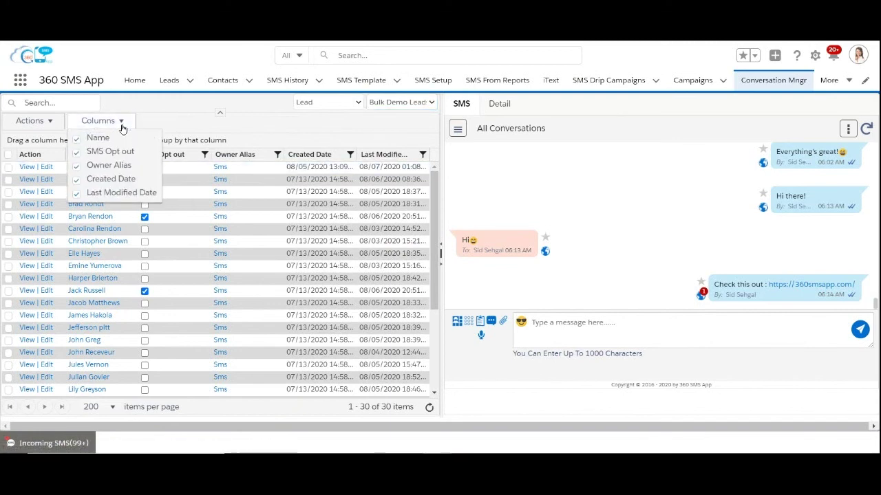
{"action": "left_click", "coordinate": [109, 194]}
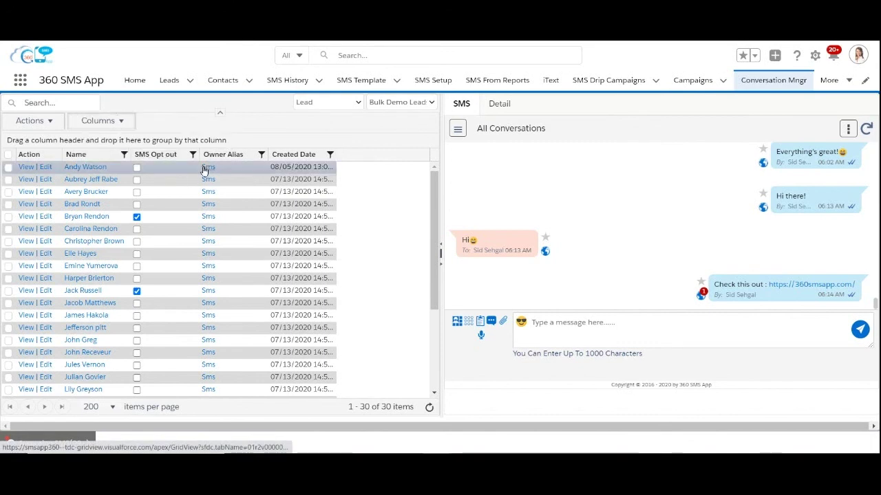
{"action": "left_click_drag", "start_coordinate": [186, 154], "coordinate": [171, 141]}
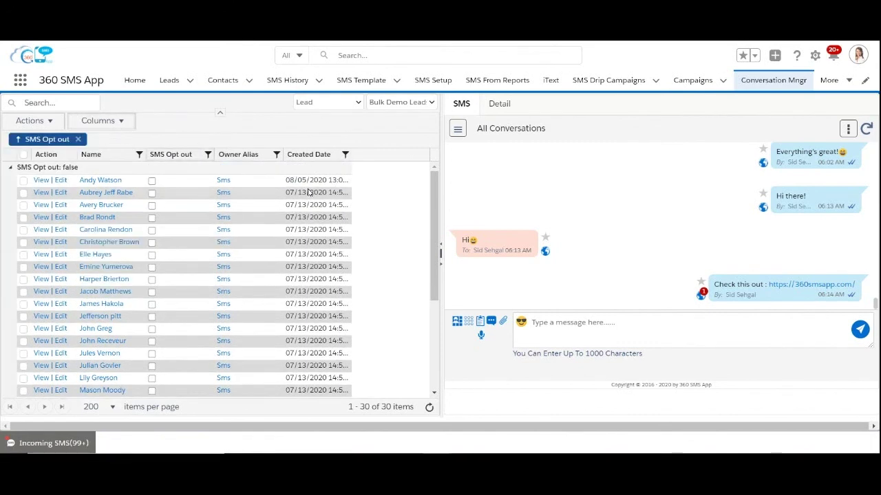
{"action": "left_click", "coordinate": [23, 141]}
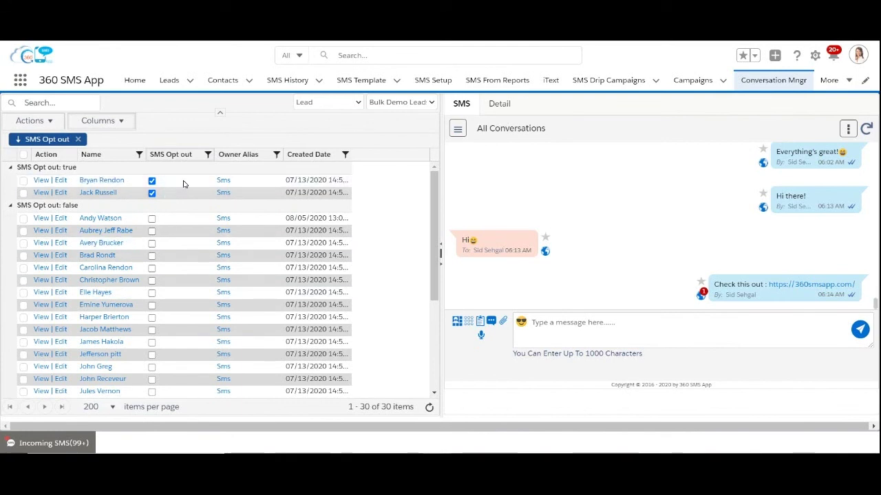
Filter the lead grid to records whose SMS Opt out is false
{"action": "left_click", "coordinate": [208, 154]}
{"action": "left_click", "coordinate": [242, 179]}
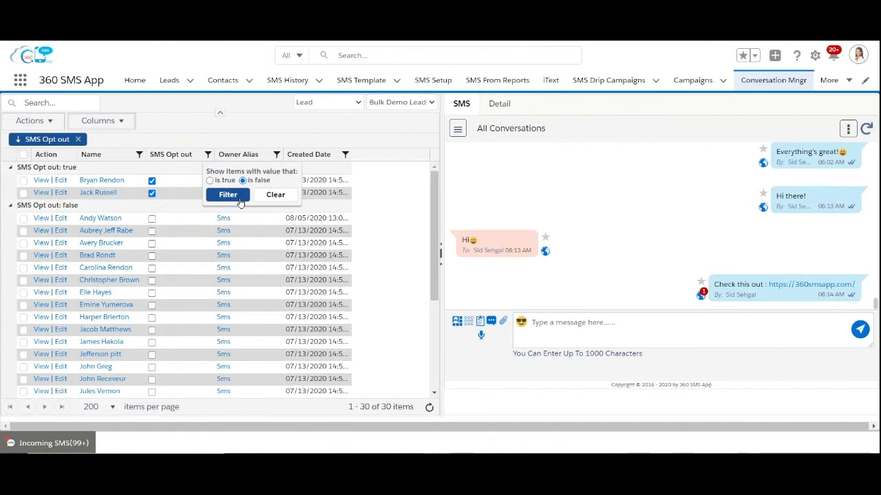
{"action": "left_click", "coordinate": [238, 198]}
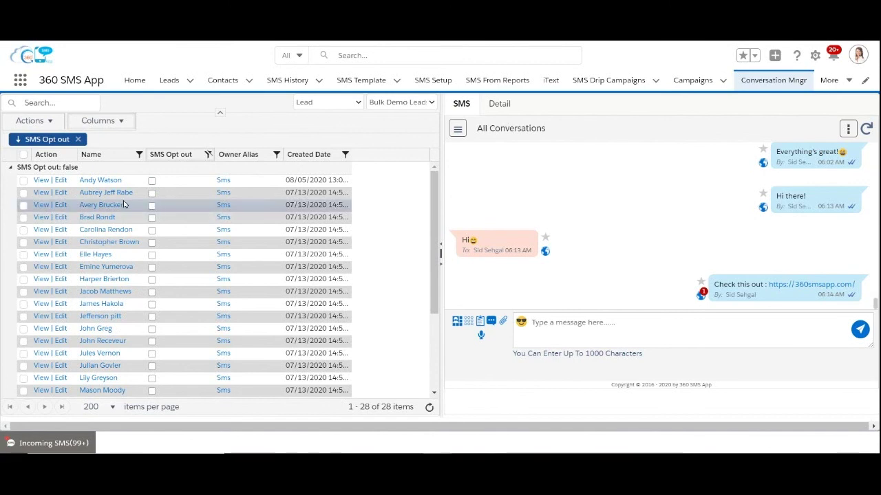
Select all filtered leads, review the bulk SMS form for them and close it without sending
{"action": "left_click", "coordinate": [24, 156]}
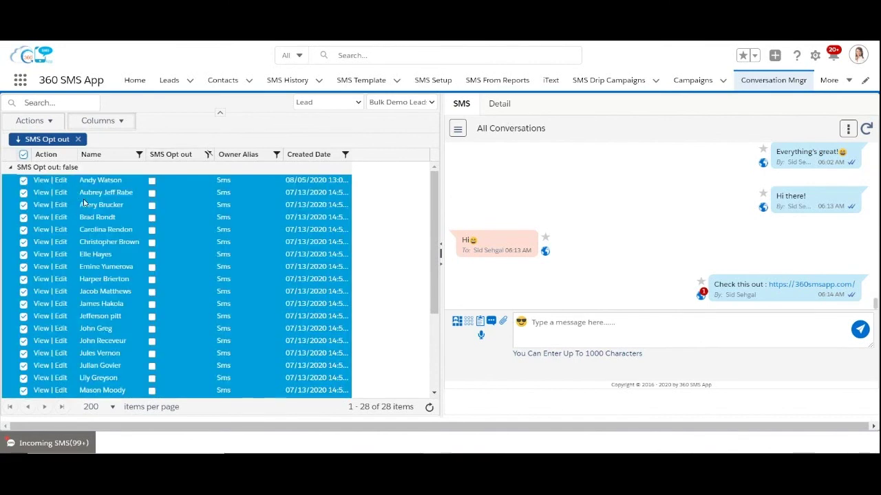
{"action": "left_click", "coordinate": [58, 123]}
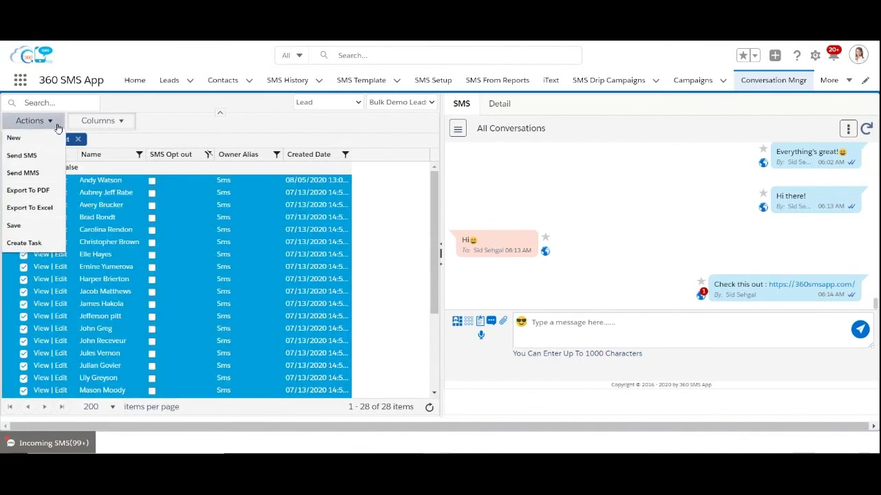
{"action": "left_click", "coordinate": [35, 156]}
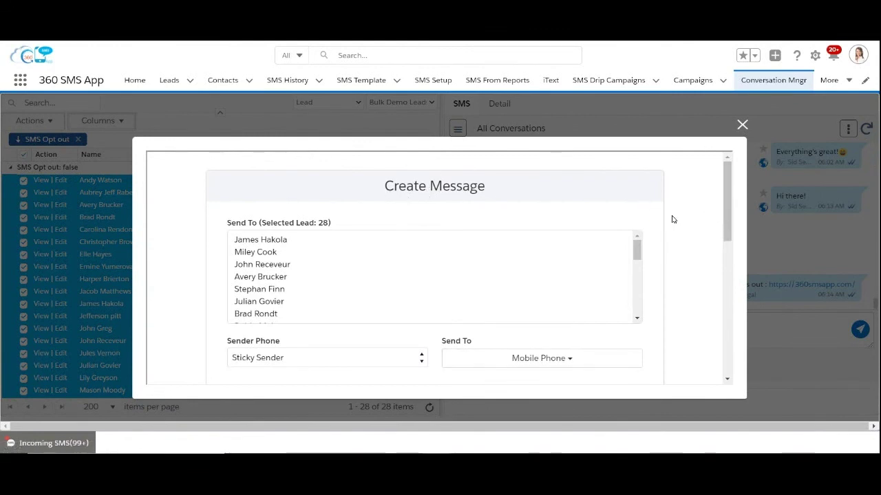
{"action": "scroll", "coordinate": [671, 219], "scroll_direction": "down", "scroll_amount": 4}
{"action": "scroll", "coordinate": [535, 245], "scroll_direction": "down", "scroll_amount": 3}
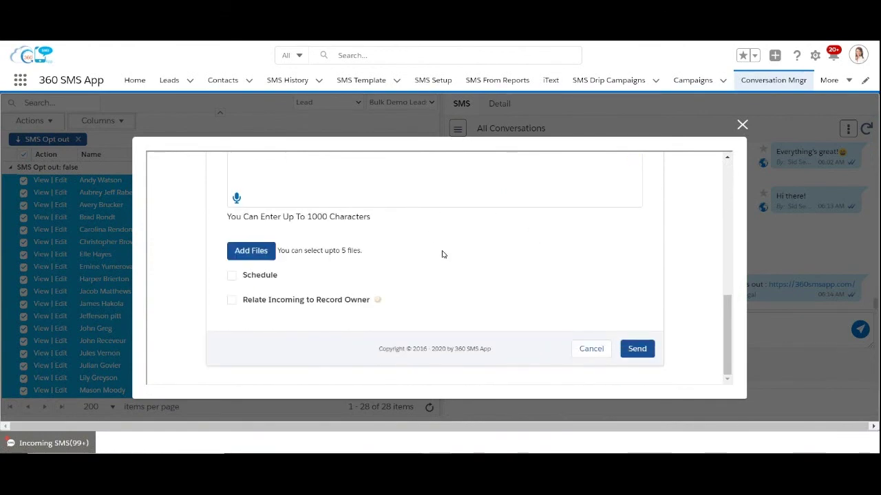
{"action": "left_click", "coordinate": [740, 127]}
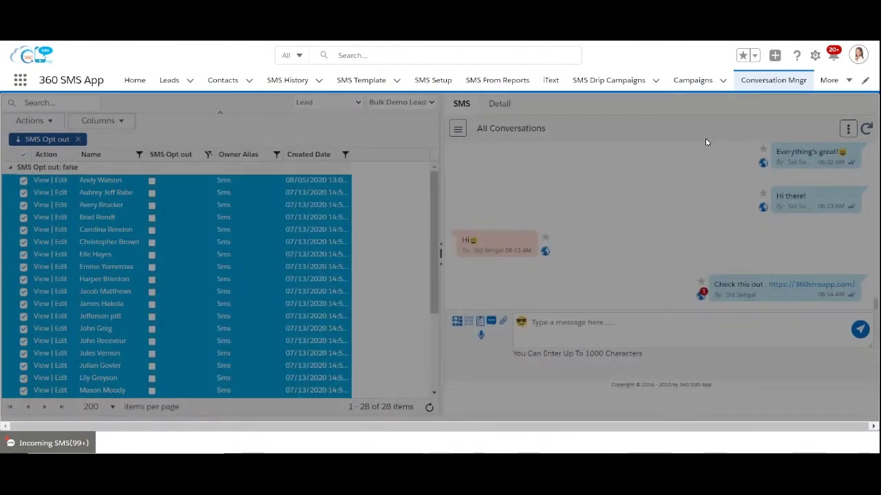
Open the details of the first lead in the grid, enable its SMS Opt out option and save the record
{"action": "left_click", "coordinate": [54, 127]}
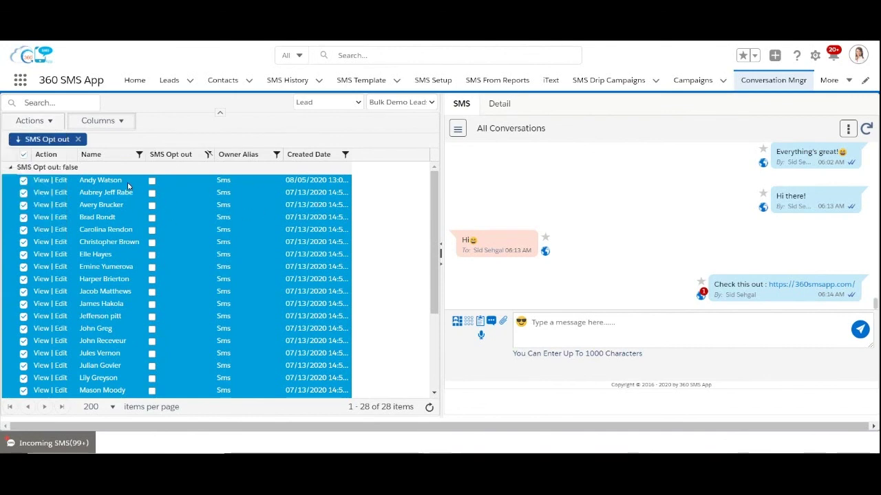
{"action": "left_click", "coordinate": [130, 182]}
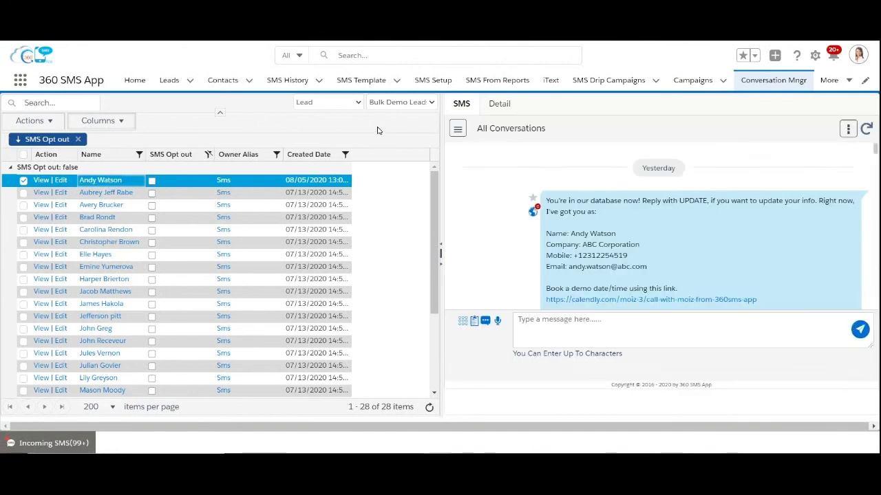
{"action": "left_click", "coordinate": [492, 105]}
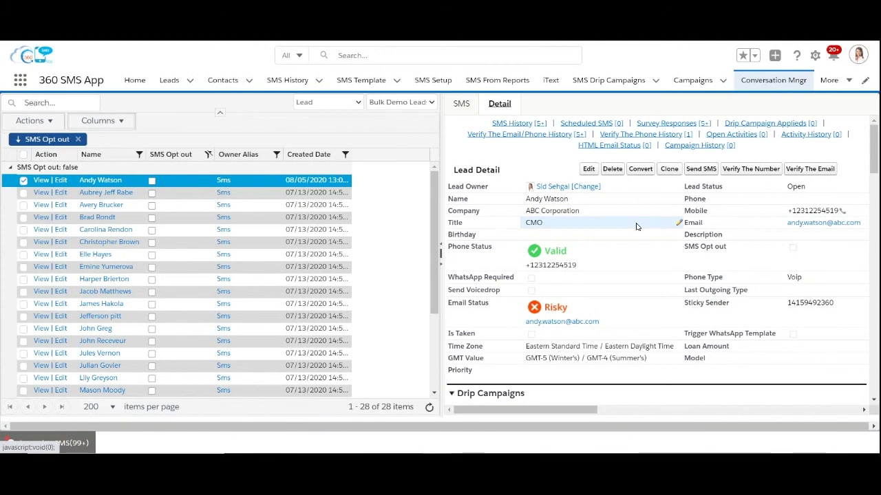
{"action": "double_click", "coordinate": [795, 249]}
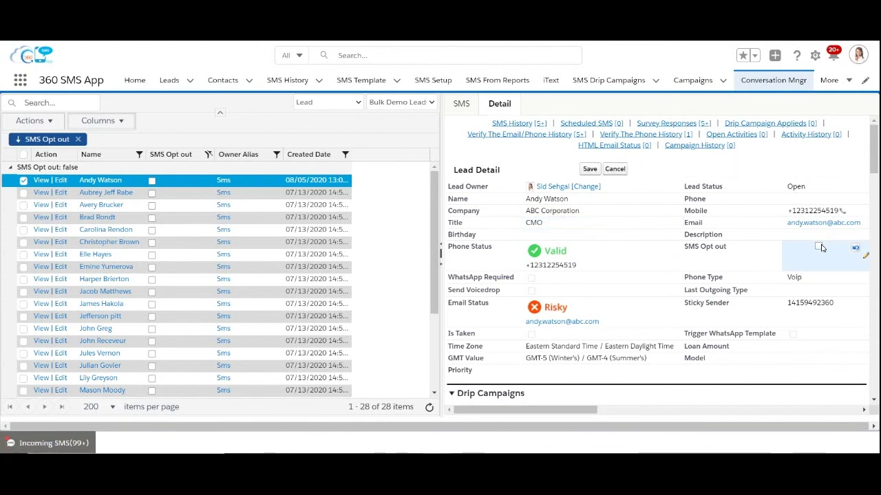
{"action": "left_click", "coordinate": [818, 248]}
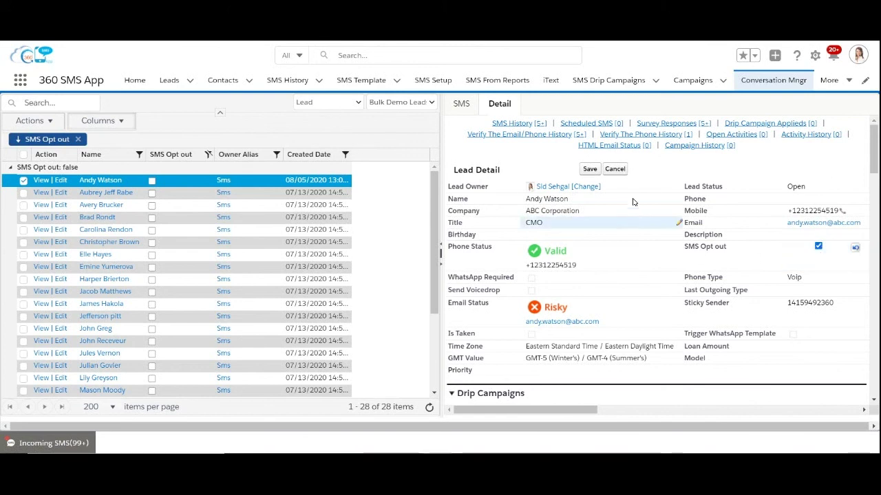
{"action": "left_click", "coordinate": [592, 172]}
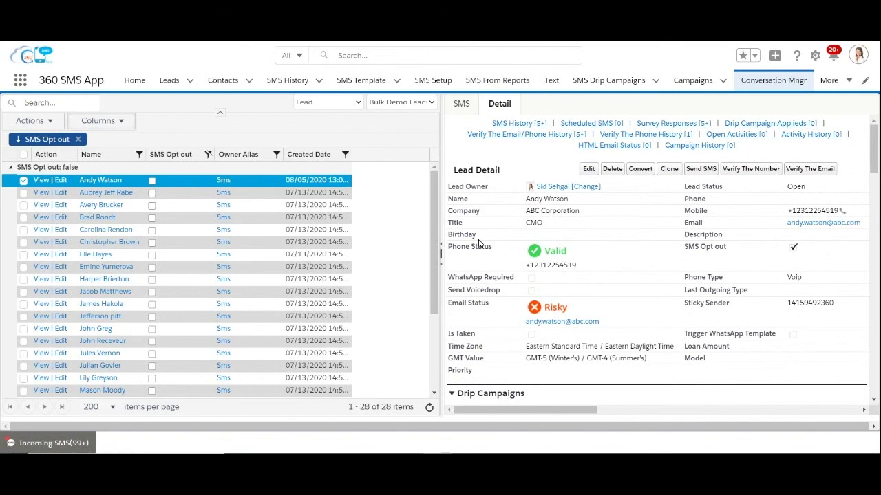
Narrow the lead grid to give the detail pane more room, and search the grid by the selected lead's first name
{"action": "left_click_drag", "start_coordinate": [441, 251], "coordinate": [362, 252]}
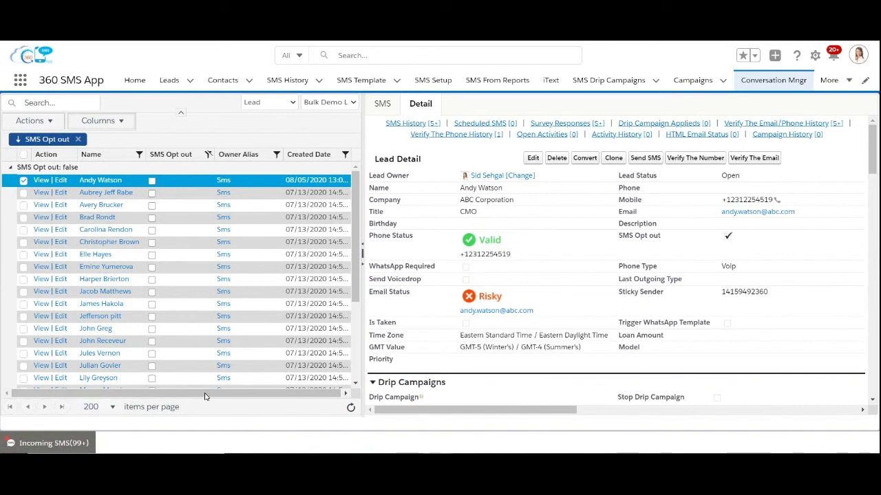
{"action": "left_click", "coordinate": [62, 102]}
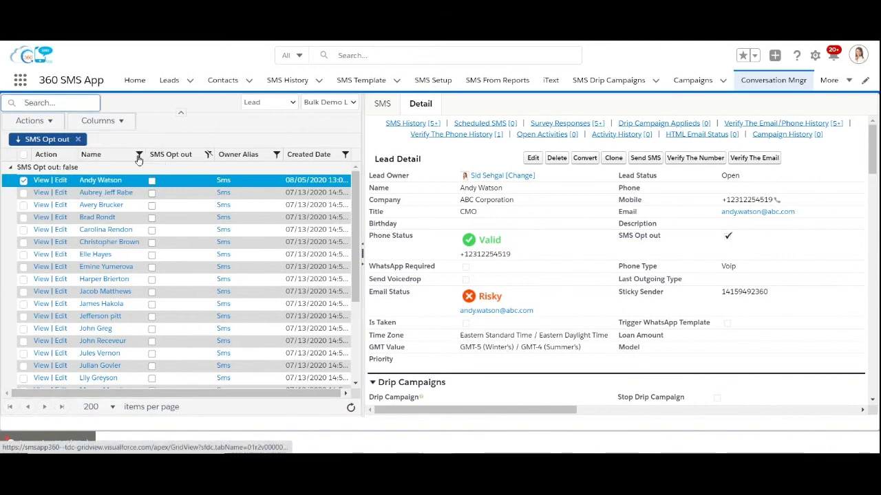
{"action": "type", "text": "andy"}
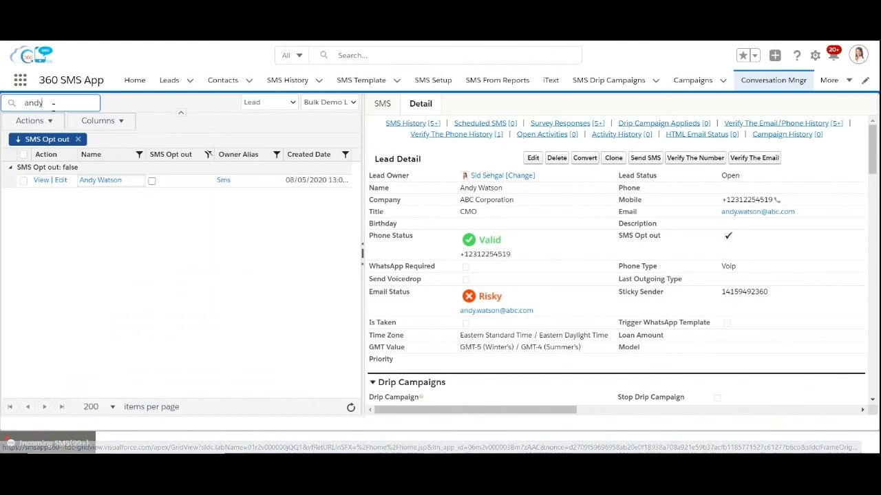